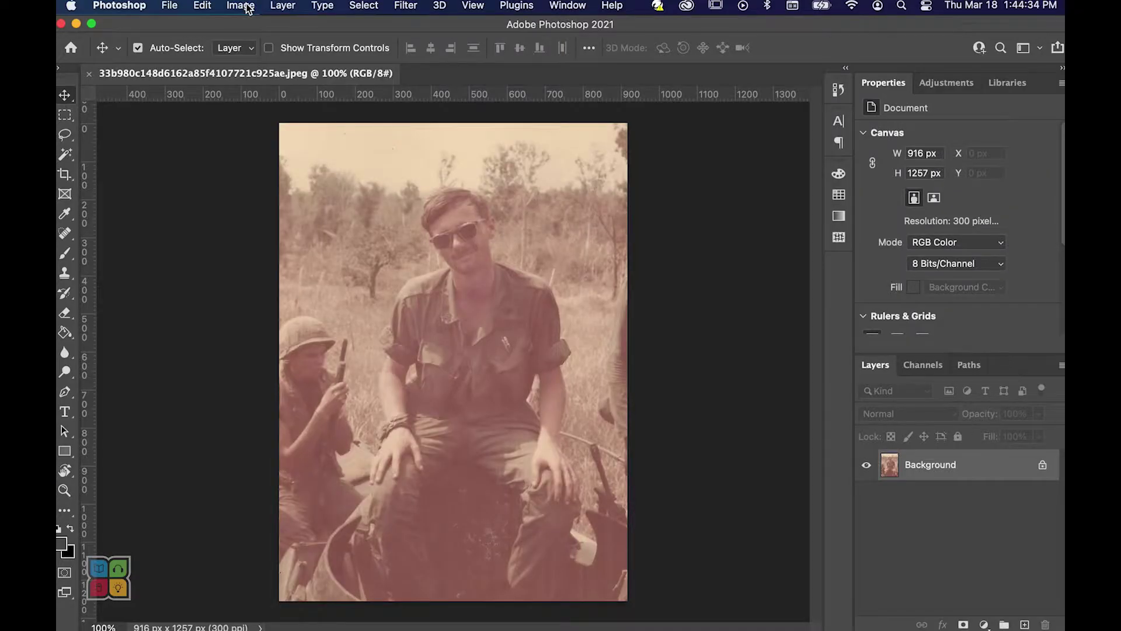
Try the Auto Tone and Auto Contrast corrections on the faded photo of the seated soldier.
left_click(242, 6)
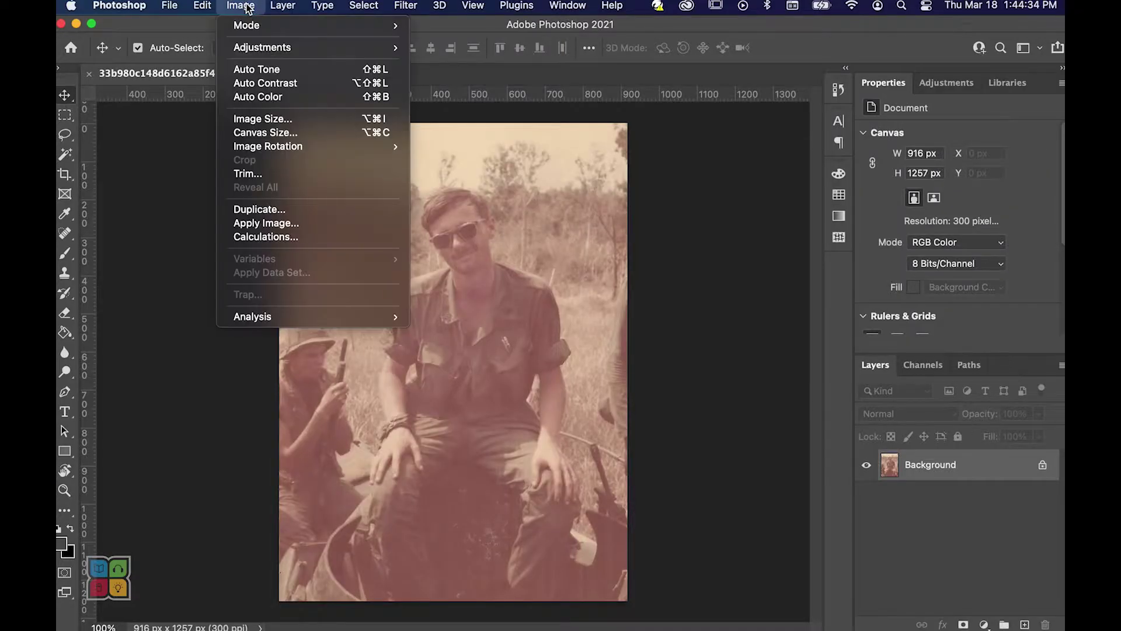
left_click(259, 69)
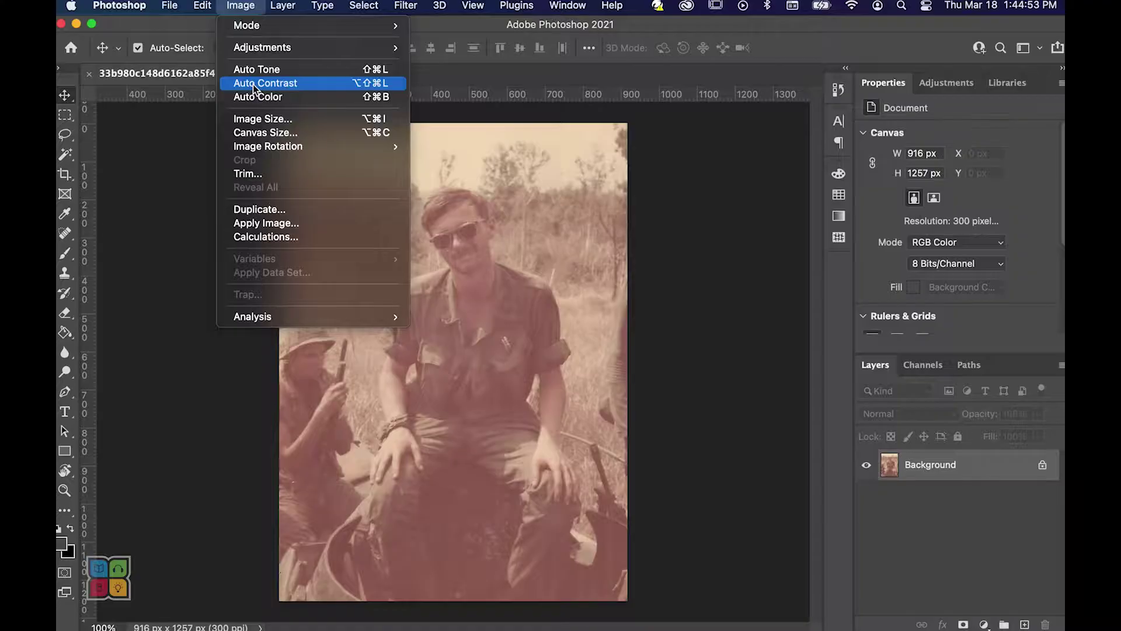
left_click(254, 84)
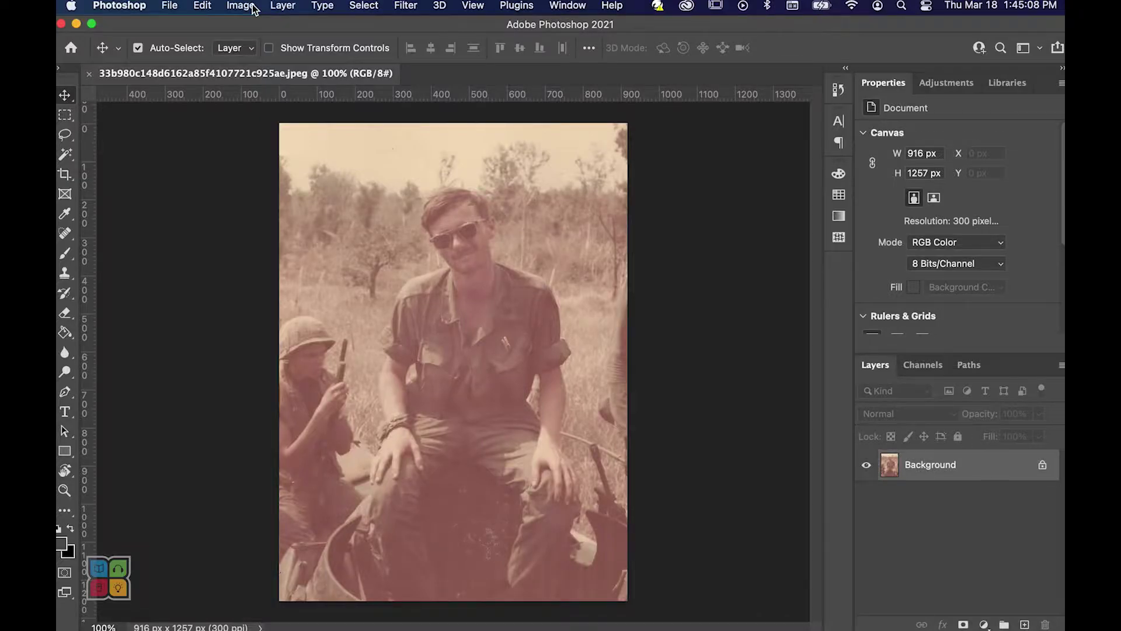
Try the Auto Color correction on the faded soldier photo and undo it.
left_click(253, 7)
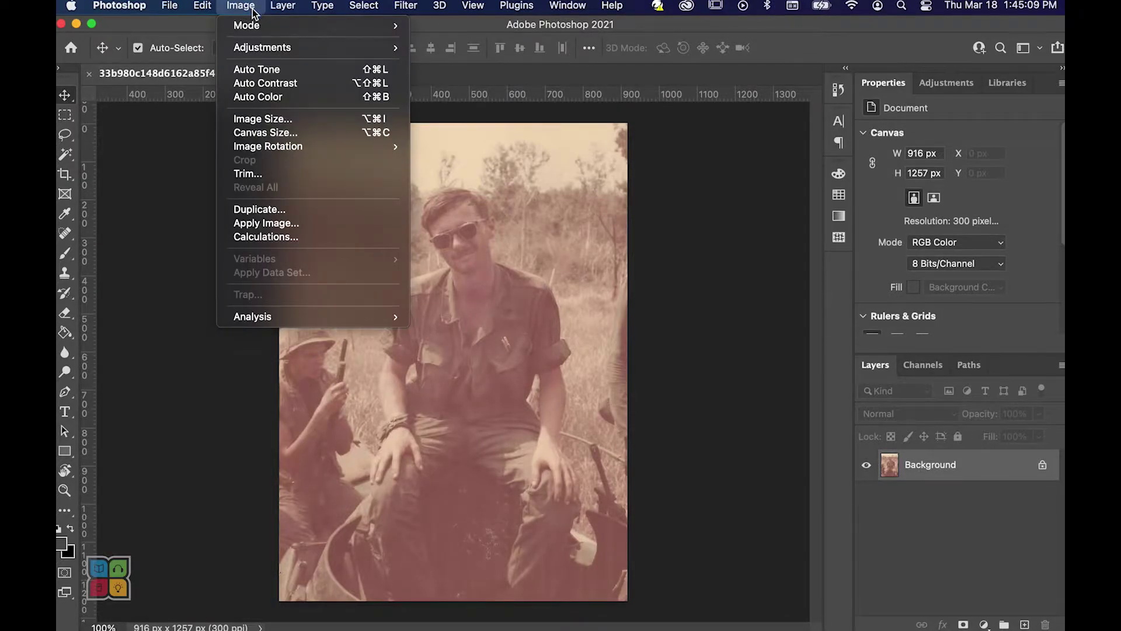
left_click(260, 97)
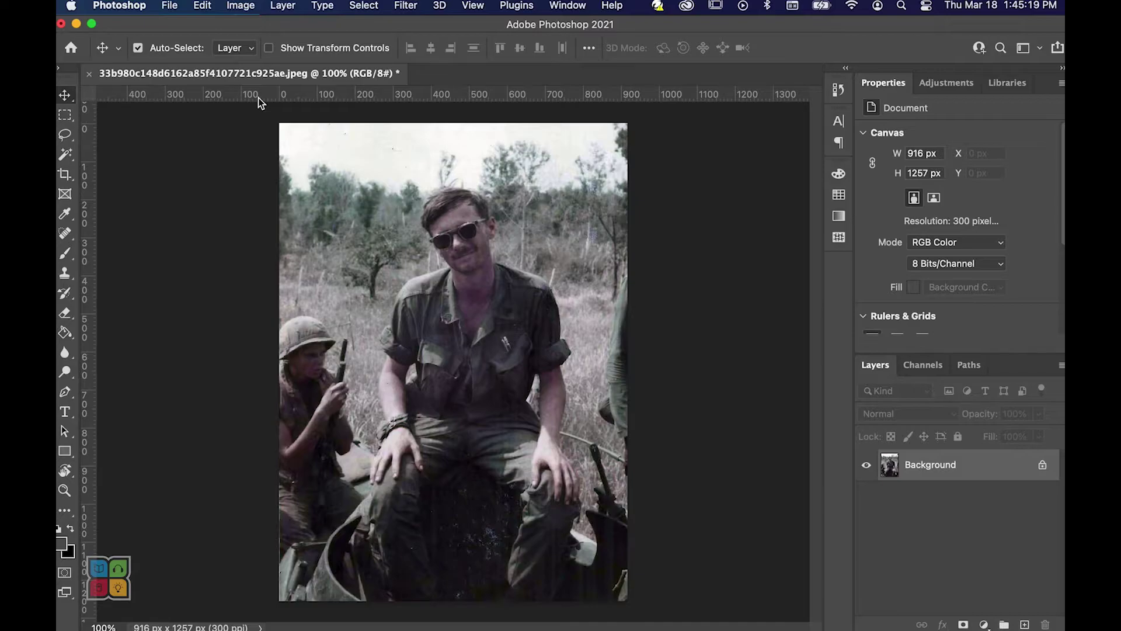
key("super+z")
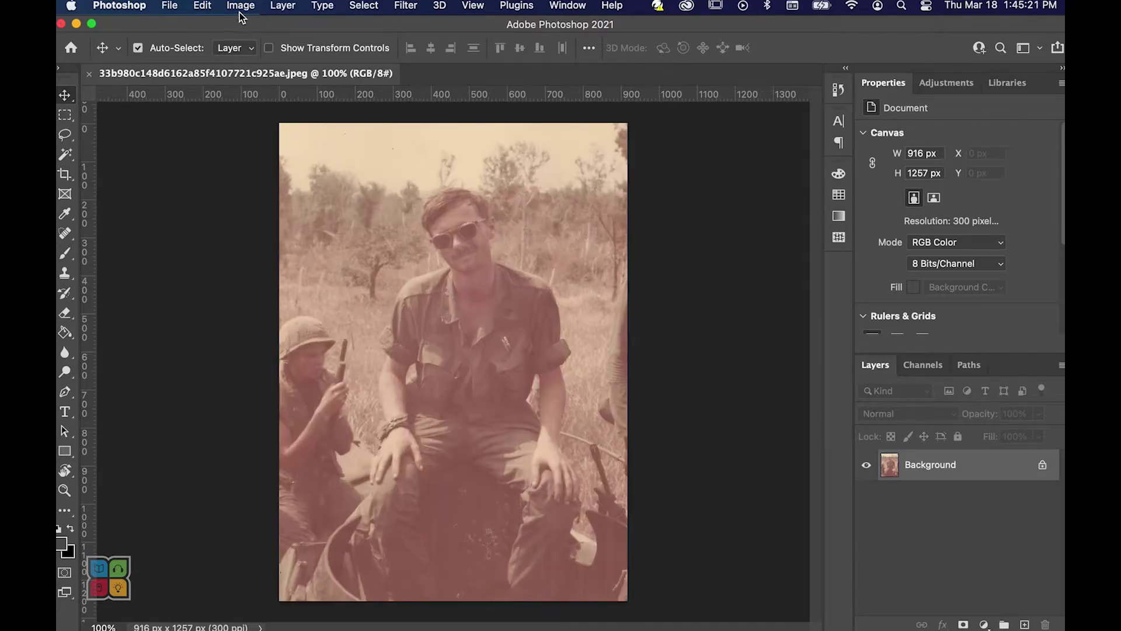
Try Auto Tone on the faded soldier photo and undo the correction.
left_click(241, 7)
left_click(243, 69)
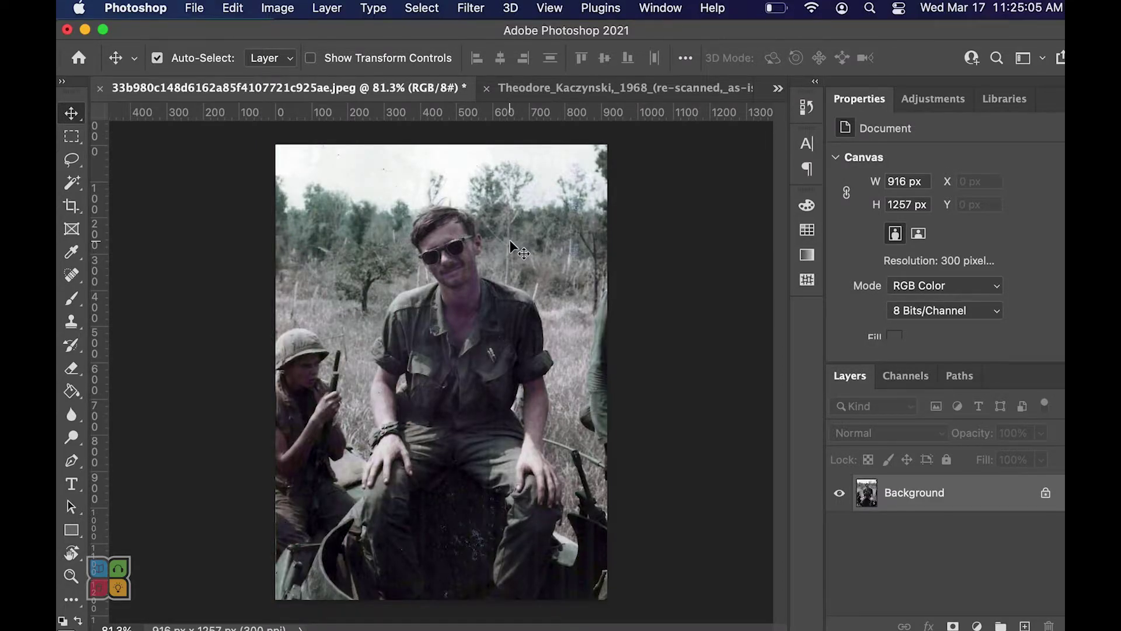
left_click(246, 9)
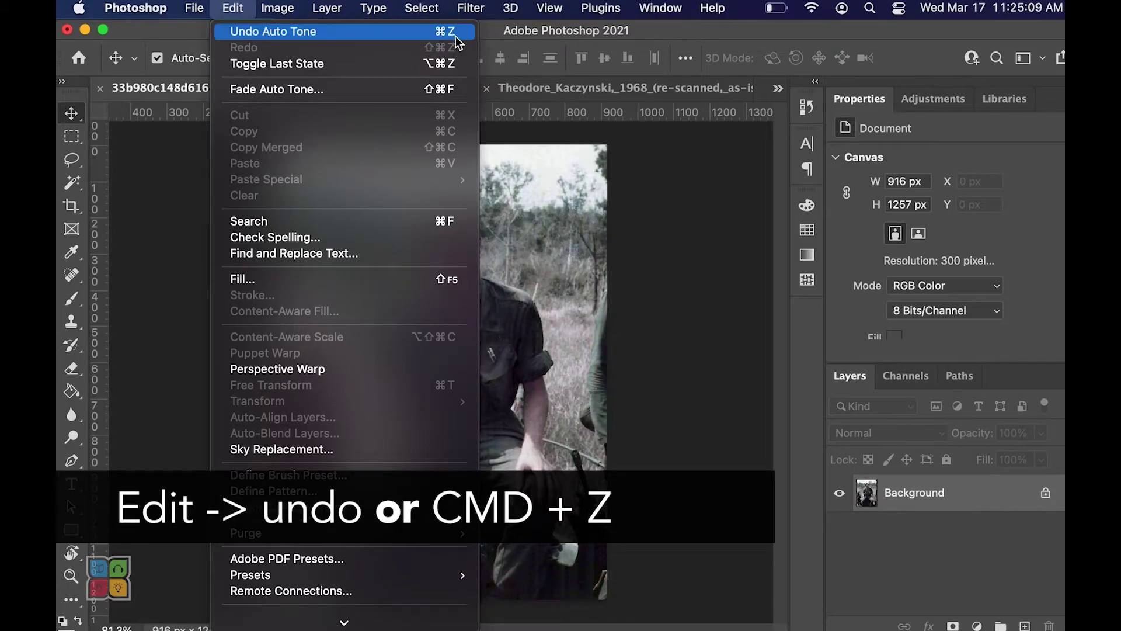
left_click(734, 257)
key("super+z")
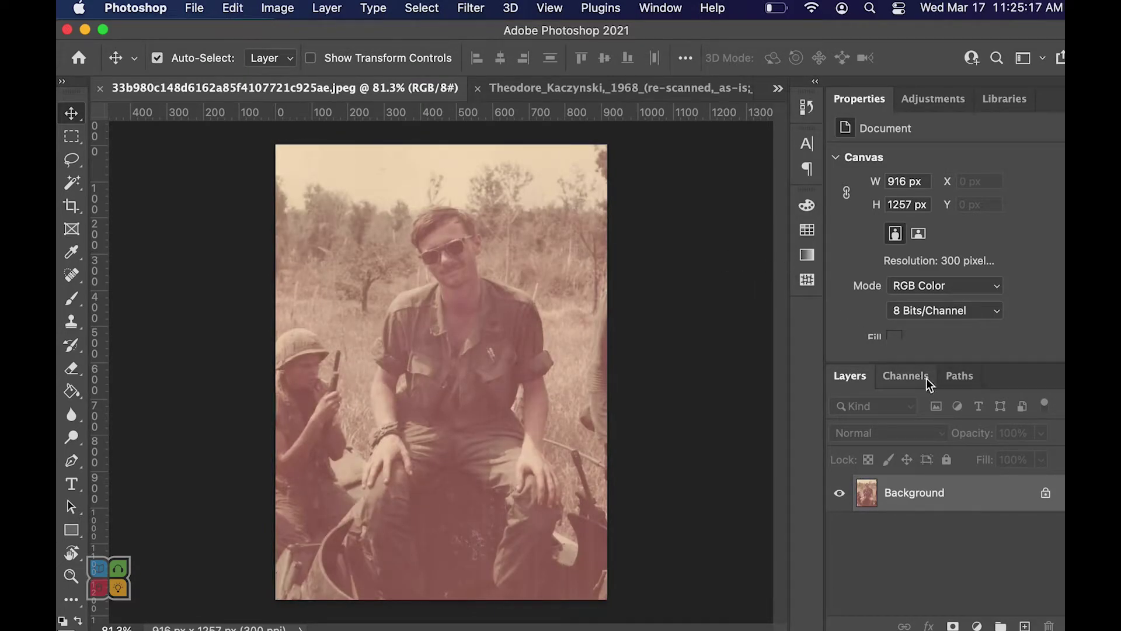
Add a Curves adjustment layer above the Background layer.
left_click(319, 8)
mouse_move(446, 237)
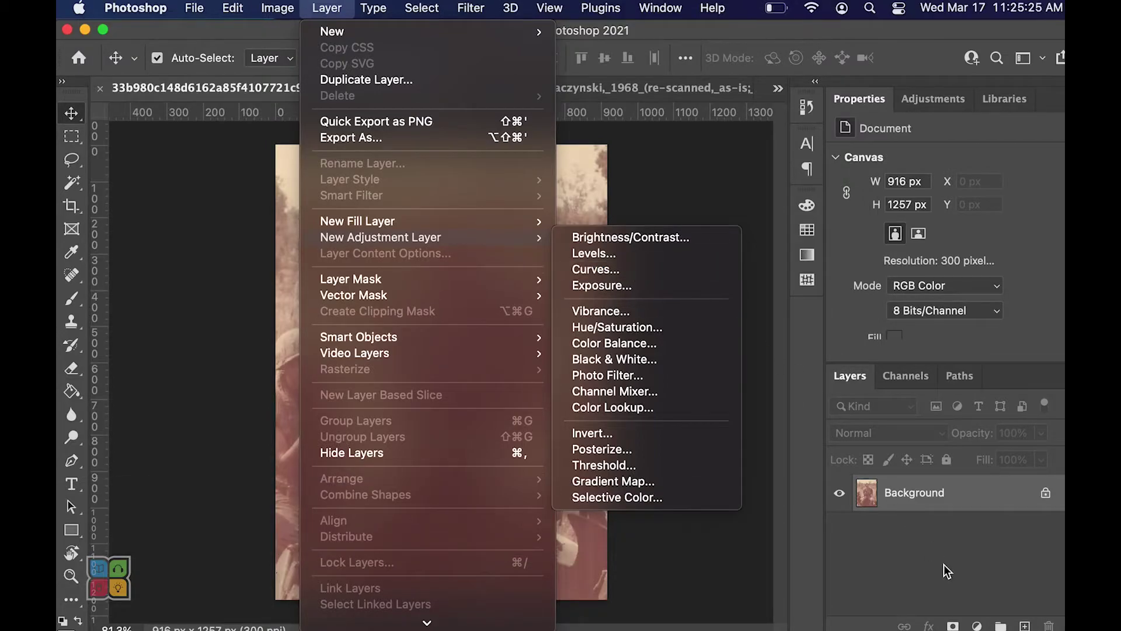
left_click(976, 625)
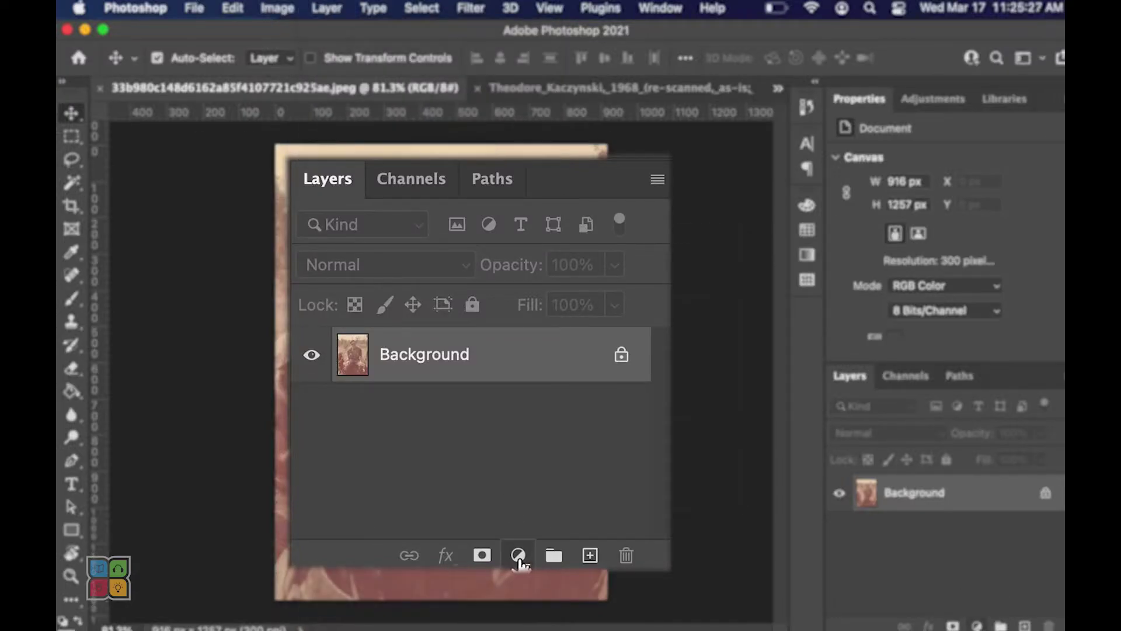
left_click(976, 624)
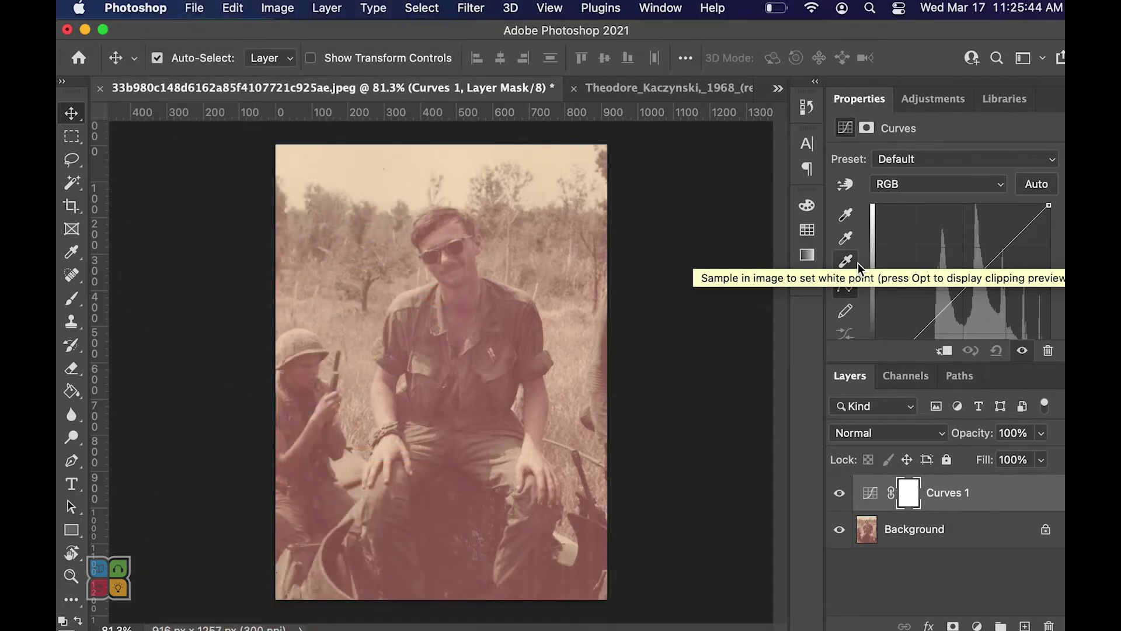
Color-correct the photo by sampling the Curves black point in the lower-right shadow, the white point in the sky and the gray point on the trousers.
left_click(846, 215)
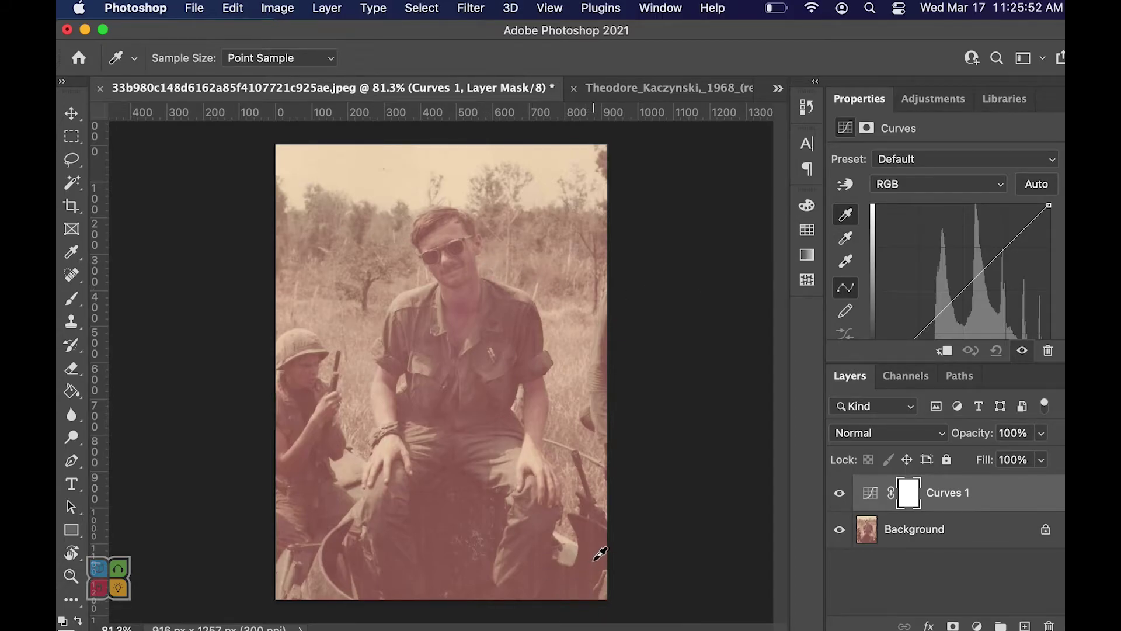
left_click(601, 552)
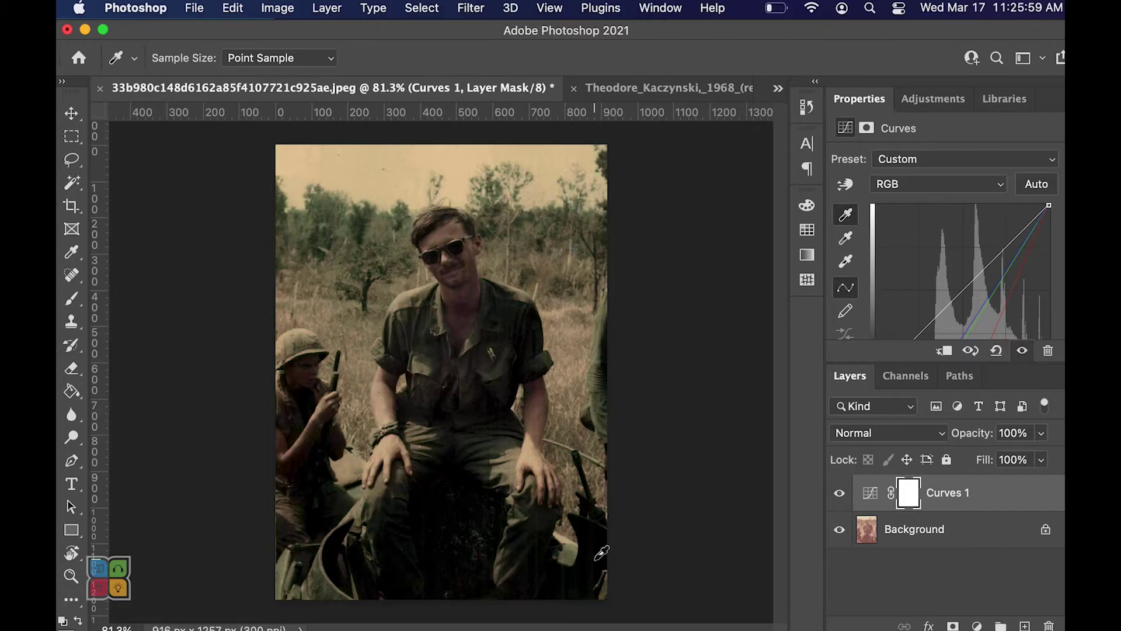
left_click(852, 266)
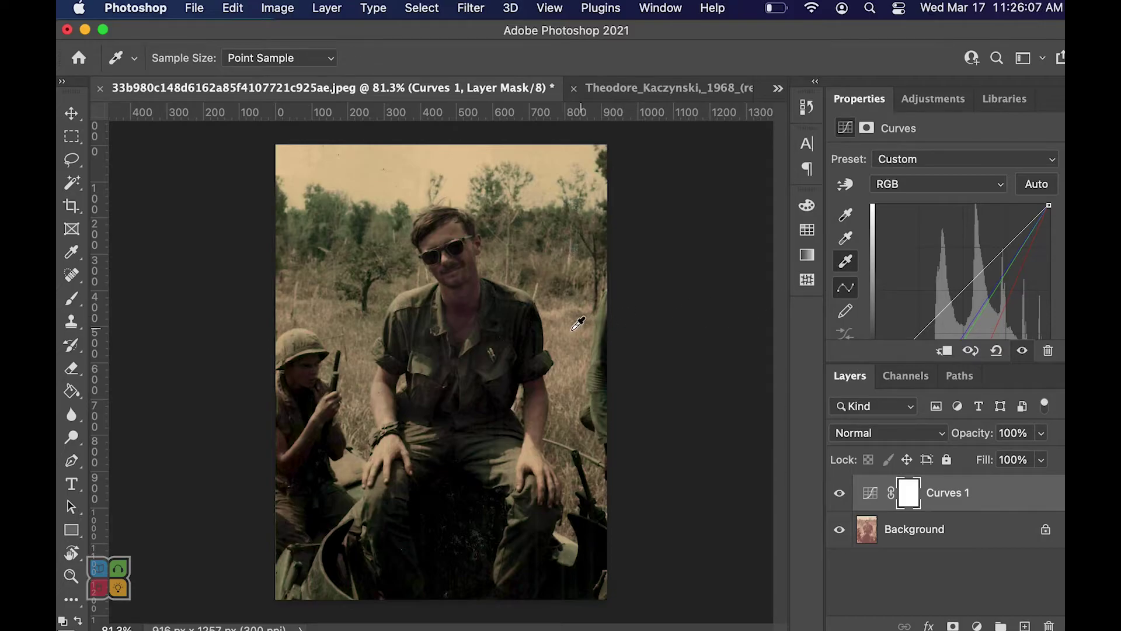
left_click(384, 174)
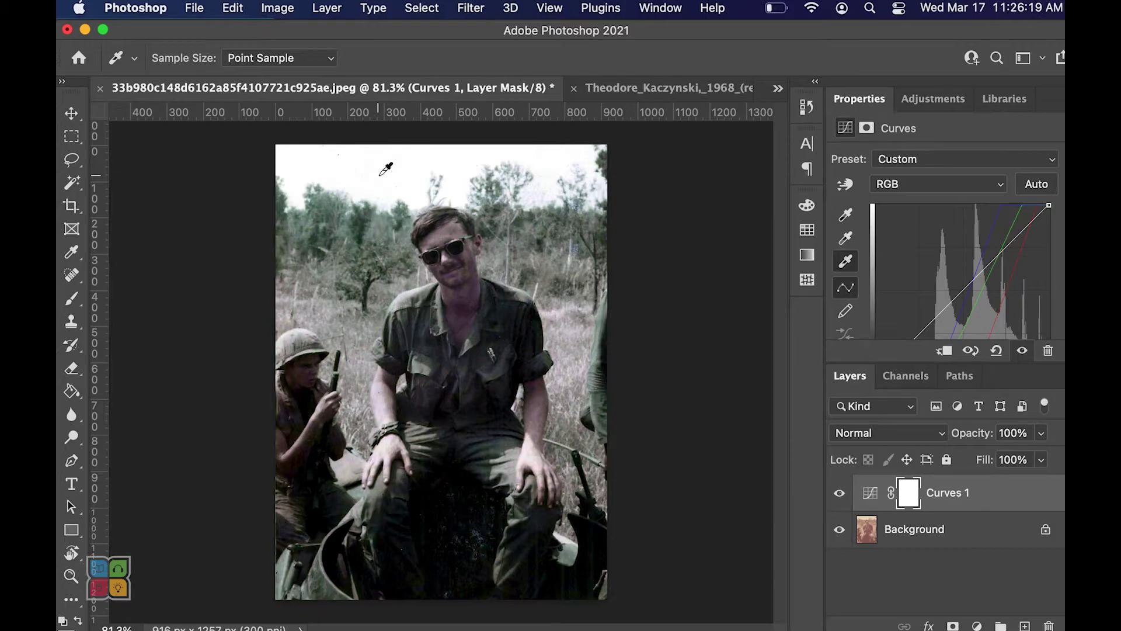
left_click(851, 244)
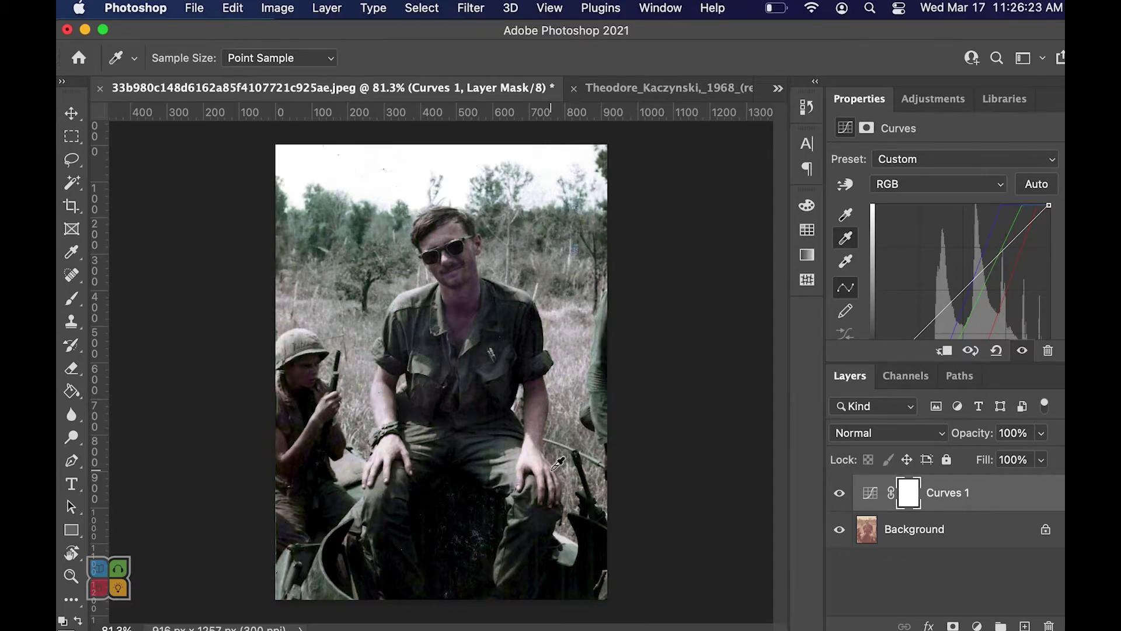
left_click(419, 432)
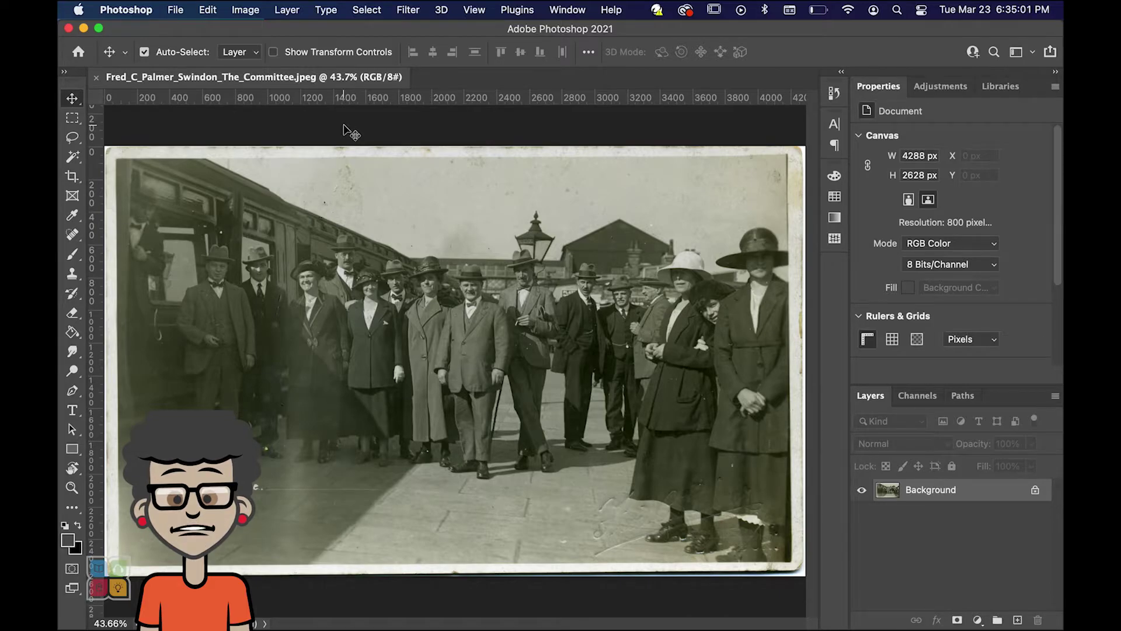
Apply Auto Tone and Auto Contrast to the group photo on the railway platform.
left_click(246, 10)
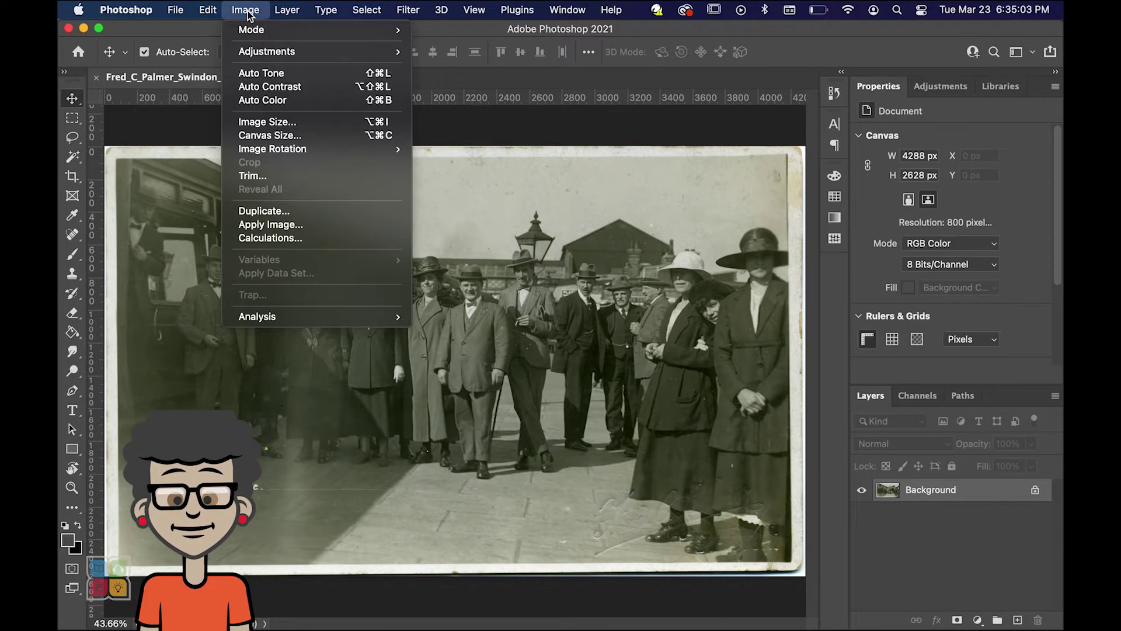
left_click(253, 75)
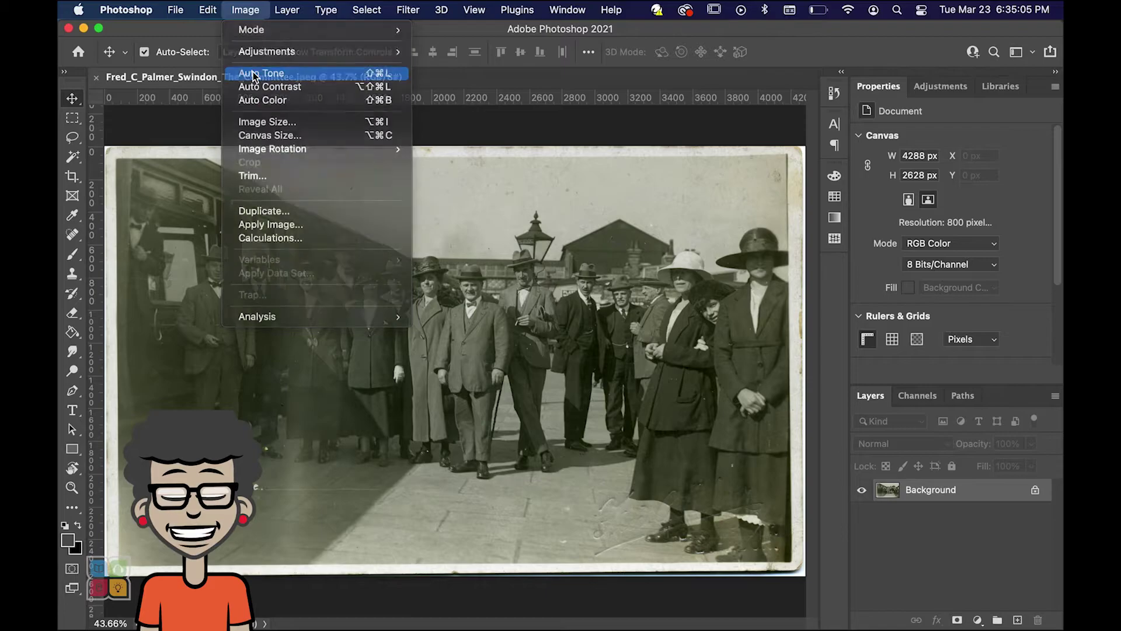
left_click(246, 10)
left_click(251, 86)
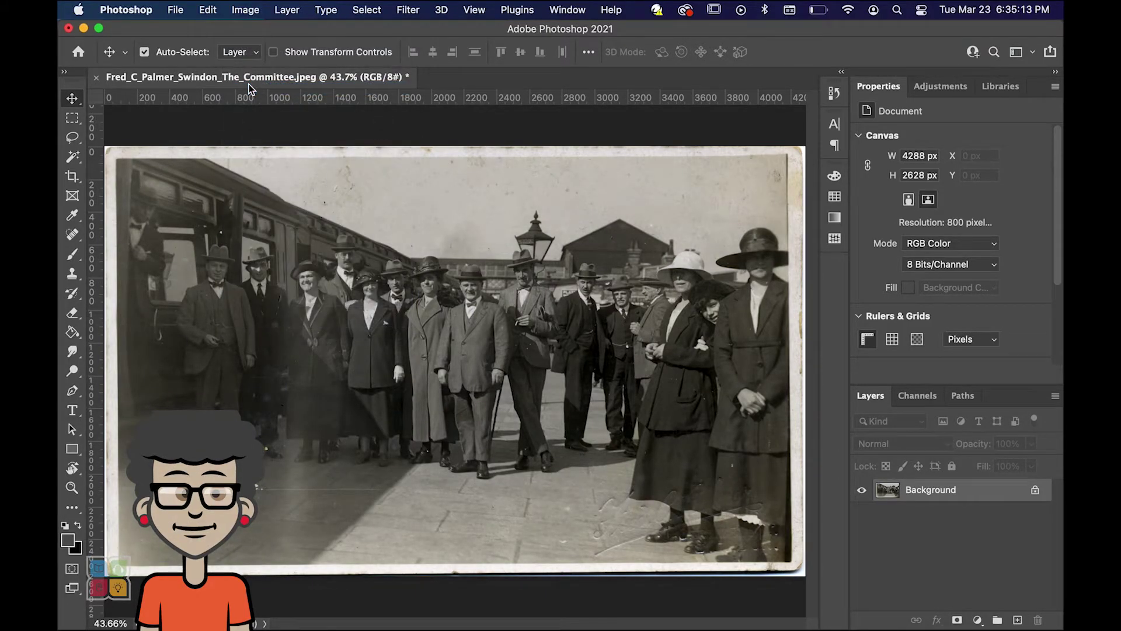
Examine the group photo at 200% for surface damage across the sky, buildings, people and pavement, and return to the full view.
key("super+equal")
key("super+equal")
key("super+equal")
key("super+equal")
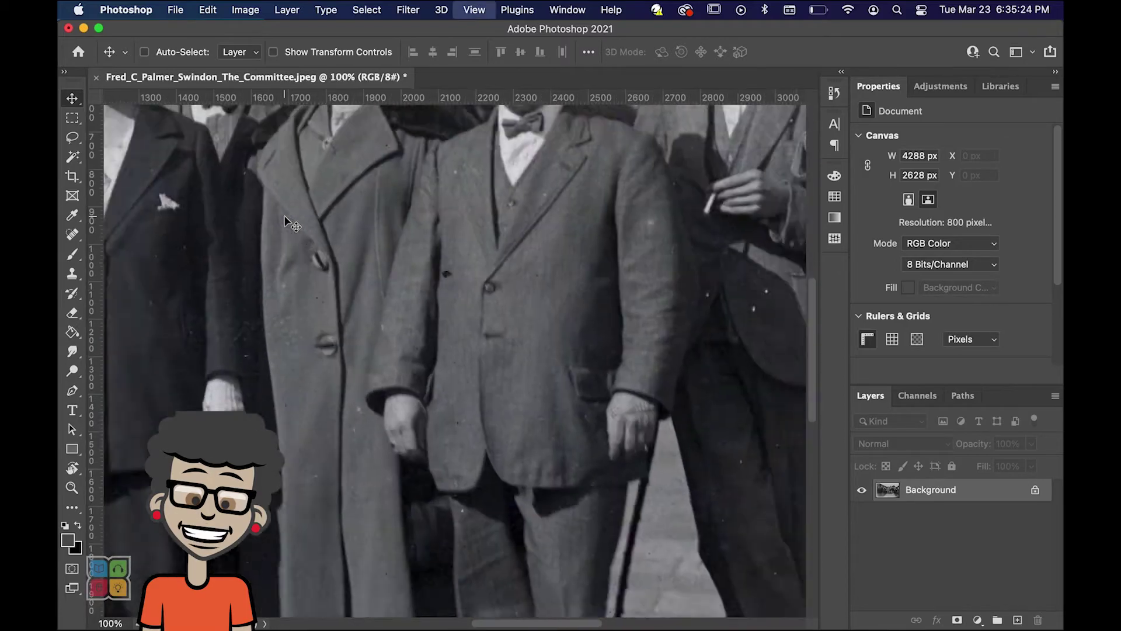
left_click_drag(450, 255, 534, 328)
mouse_move(394, 266)
left_mouse_down()
mouse_move(512, 368)
mouse_move(563, 340)
mouse_move(604, 228)
mouse_move(571, 425)
left_mouse_up()
left_click_drag(572, 253, 536, 430)
left_click_drag(544, 350, 411, 338)
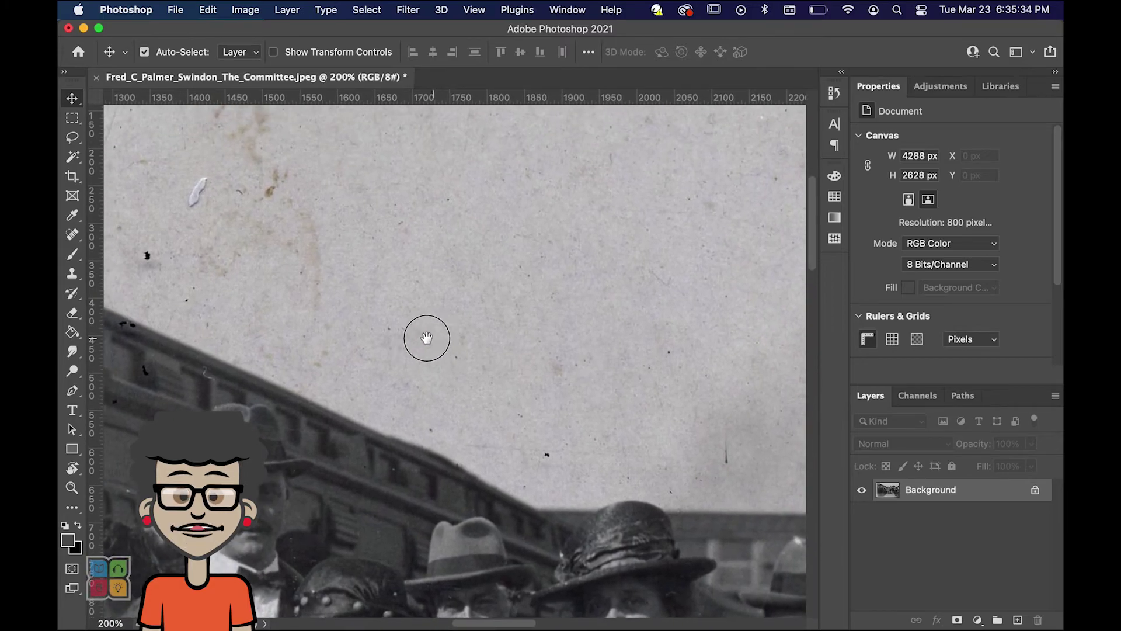
left_click_drag(538, 350, 388, 338)
left_click_drag(556, 352, 383, 306)
left_click_drag(510, 383, 394, 275)
left_click_drag(504, 361, 243, 218)
left_click_drag(531, 386, 583, 250)
left_click_drag(483, 434, 551, 308)
left_click_drag(391, 388, 588, 285)
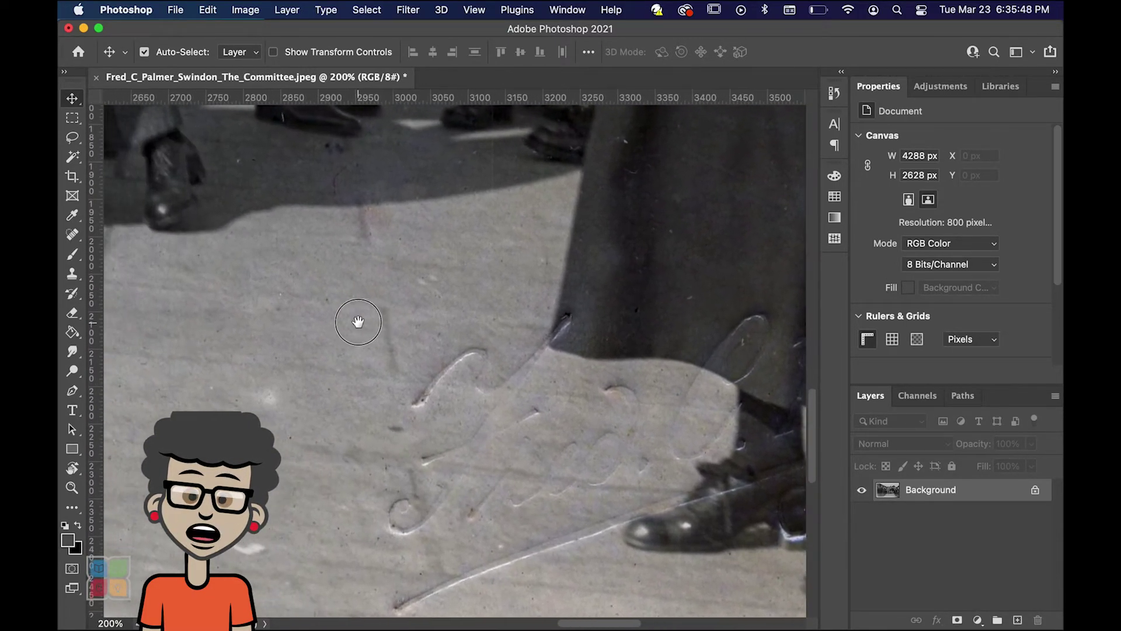
left_click_drag(368, 320, 545, 333)
left_click_drag(380, 323, 587, 363)
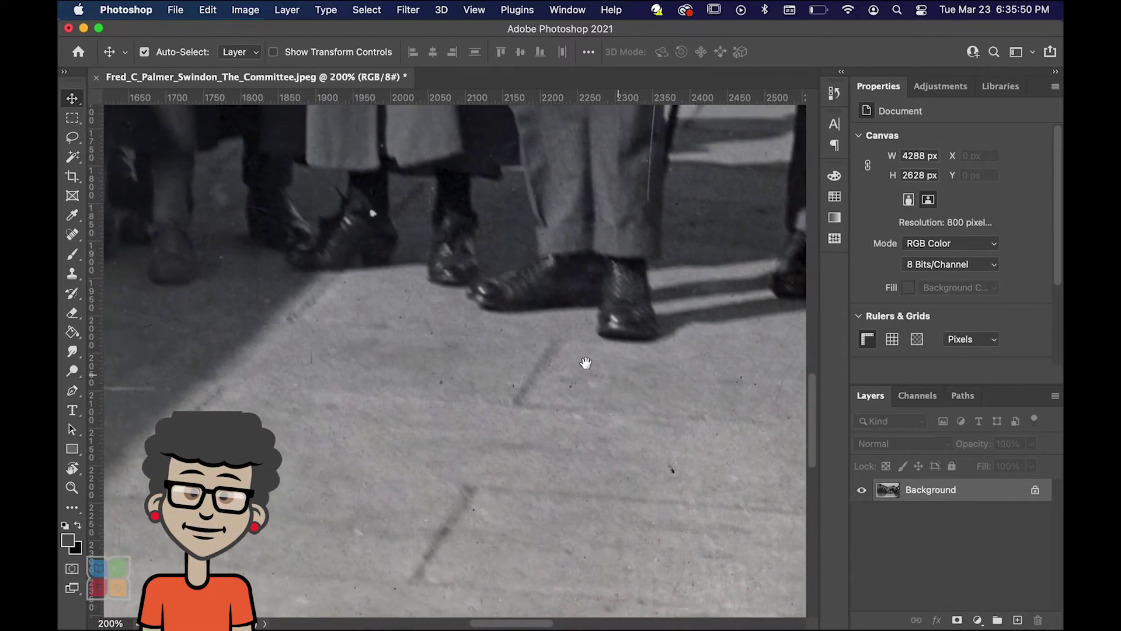
key("super+0")
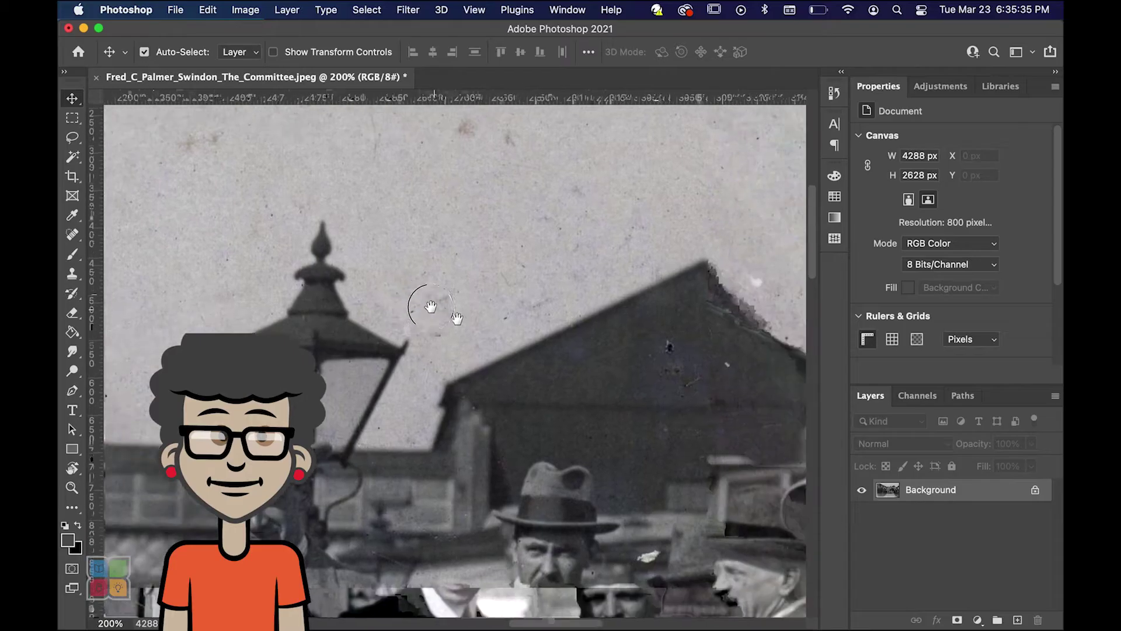
scroll(433, 308, "down", 5)
left_click_drag(506, 358, 395, 276)
left_click_drag(511, 368, 586, 368)
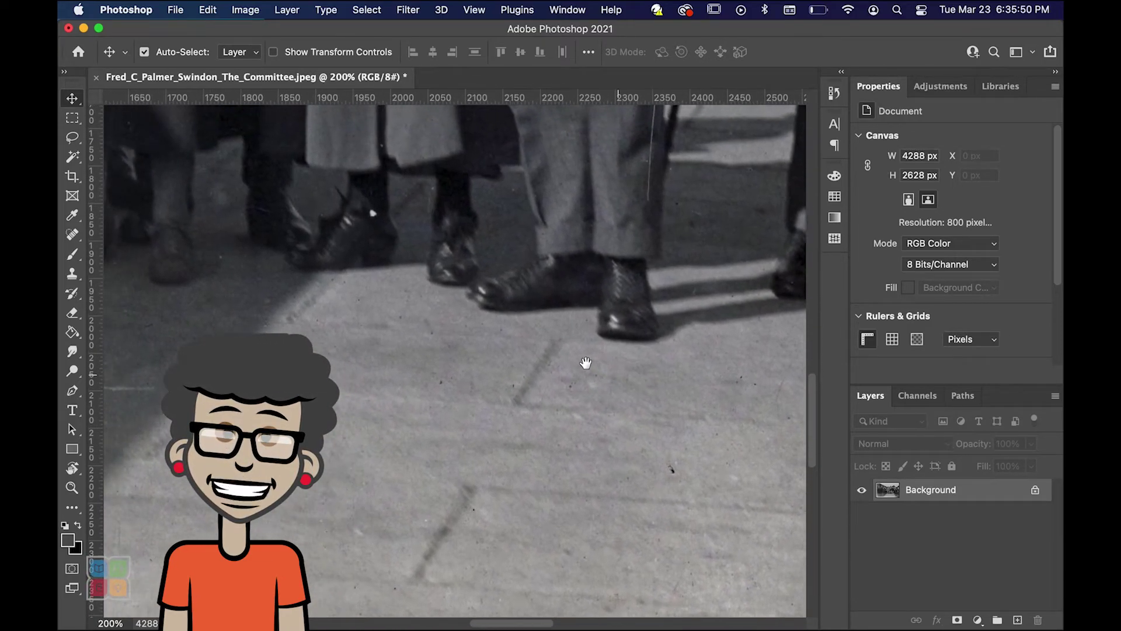
key("super+0")
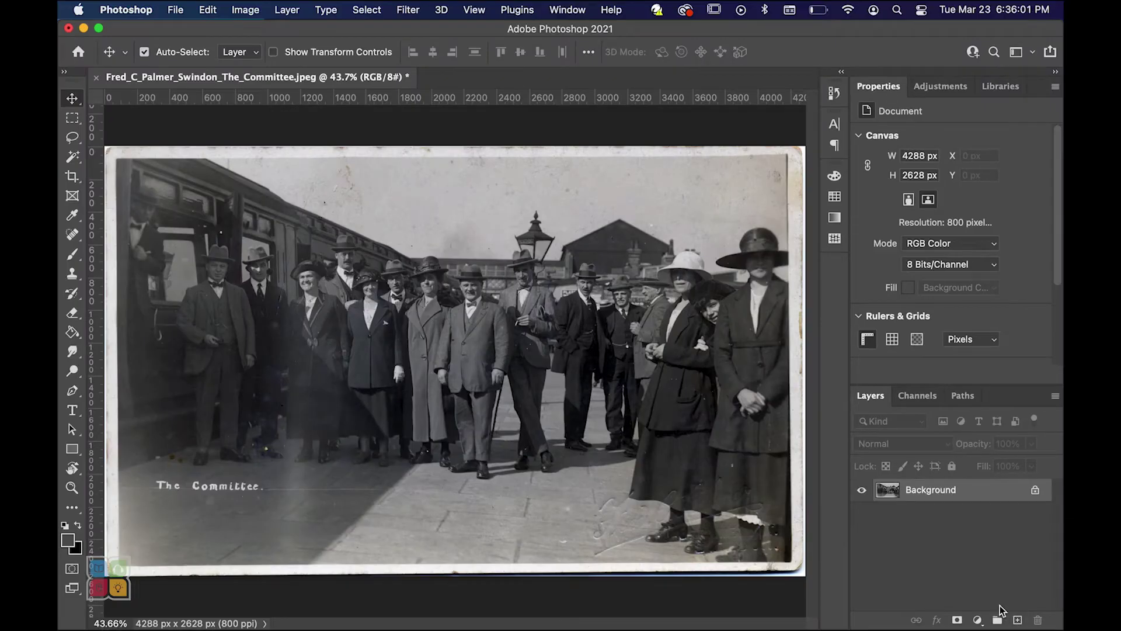
Add a new empty layer above the Background and name it Spot Healing Brush.
left_click(1017, 620)
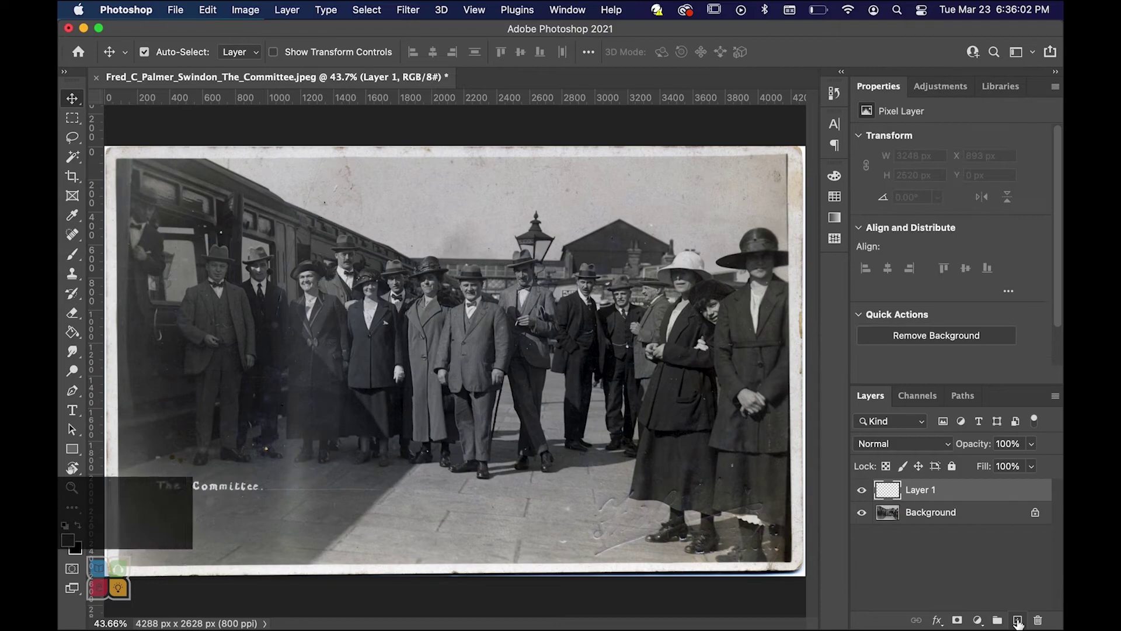
double_click(930, 490)
type("Spot Healing Brush")
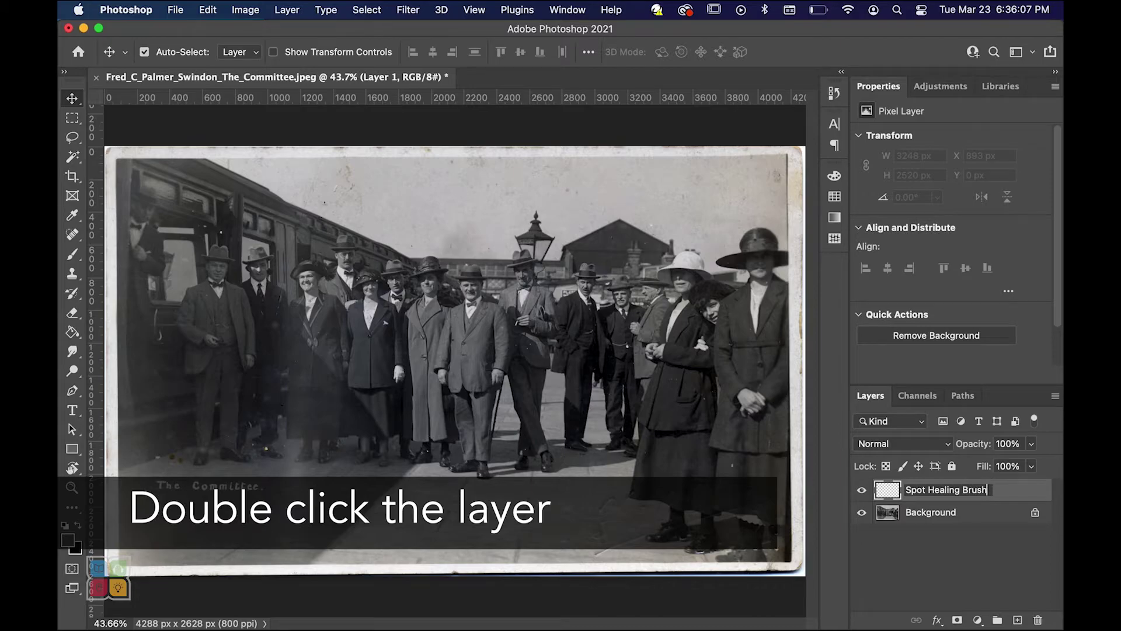
key("Return")
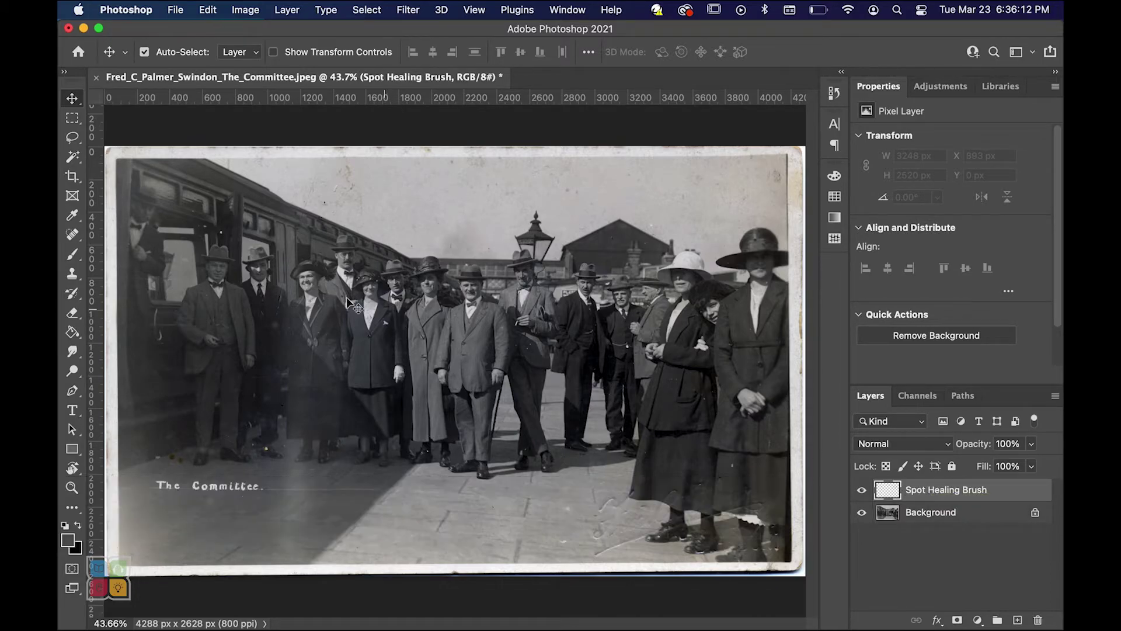
Pick the Spot Healing Brush for repairing the sky above the railway carriage, keeping the Content-Aware type and Sample All Layers on.
left_click(78, 235)
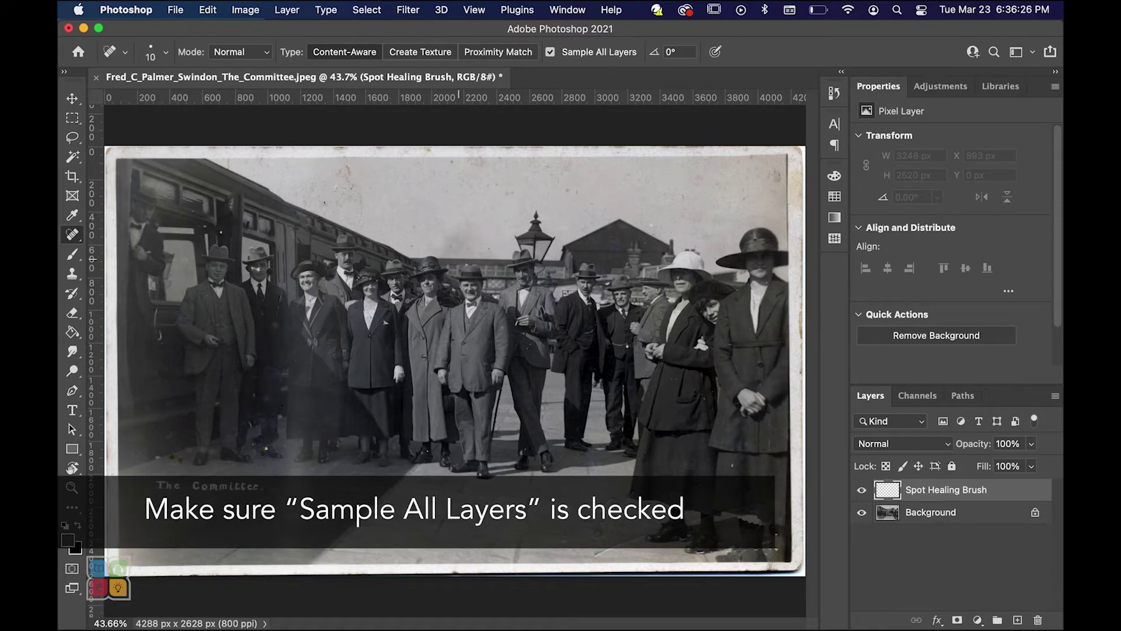
key("super+equal")
key("super+equal")
key("super+equal")
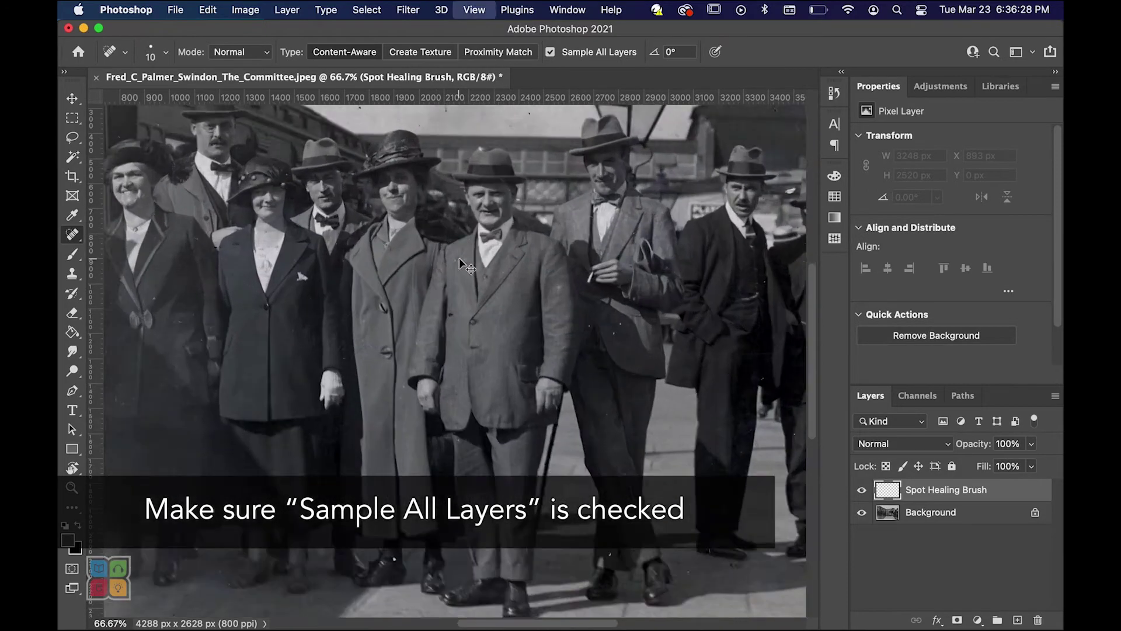
key("super+equal")
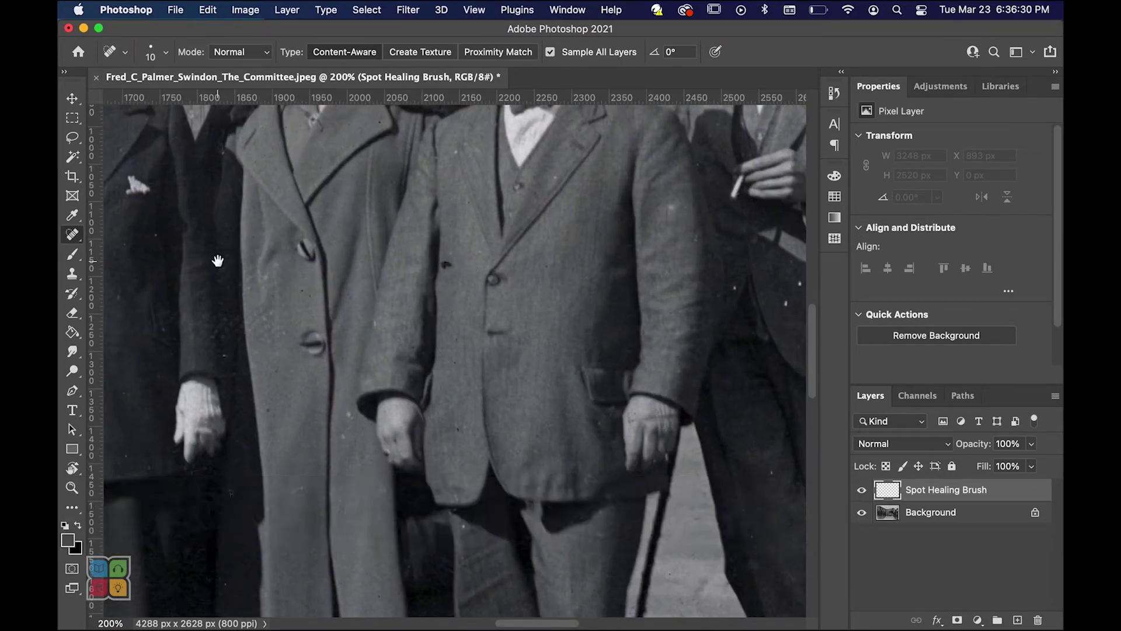
left_click_drag(263, 237, 437, 372)
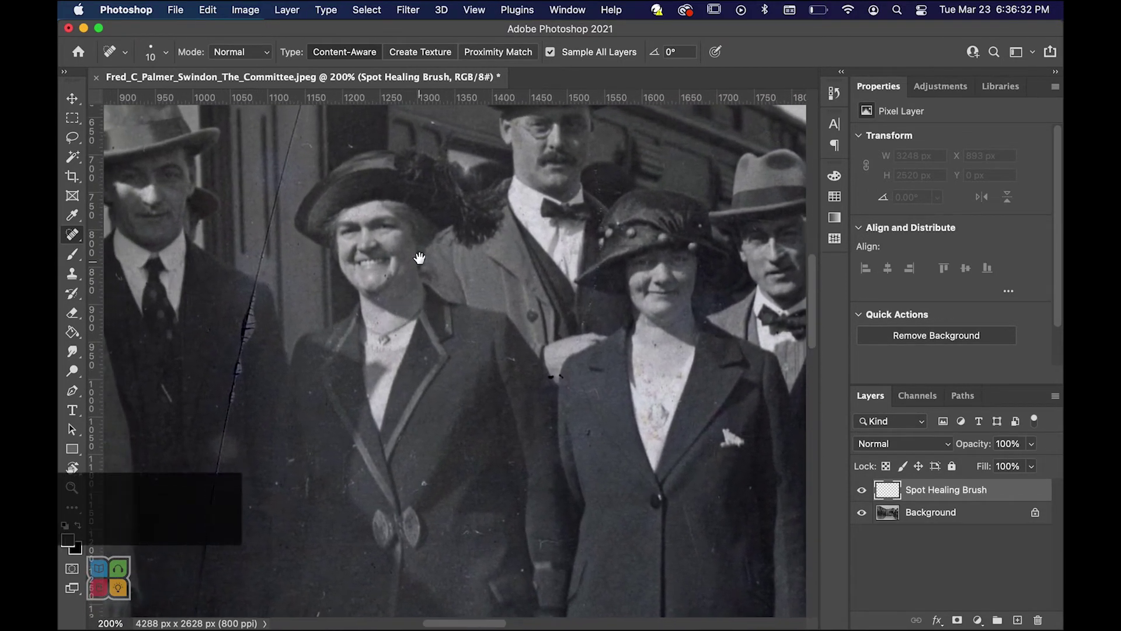
left_click_drag(401, 293, 458, 392)
scroll(453, 220, "up", 10)
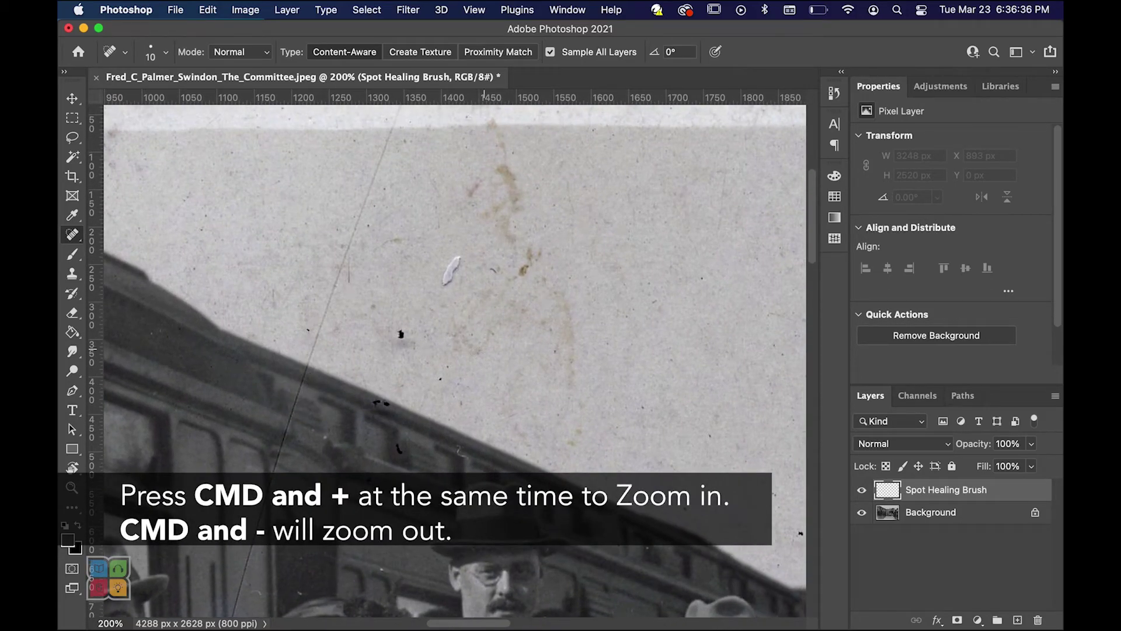
key("j")
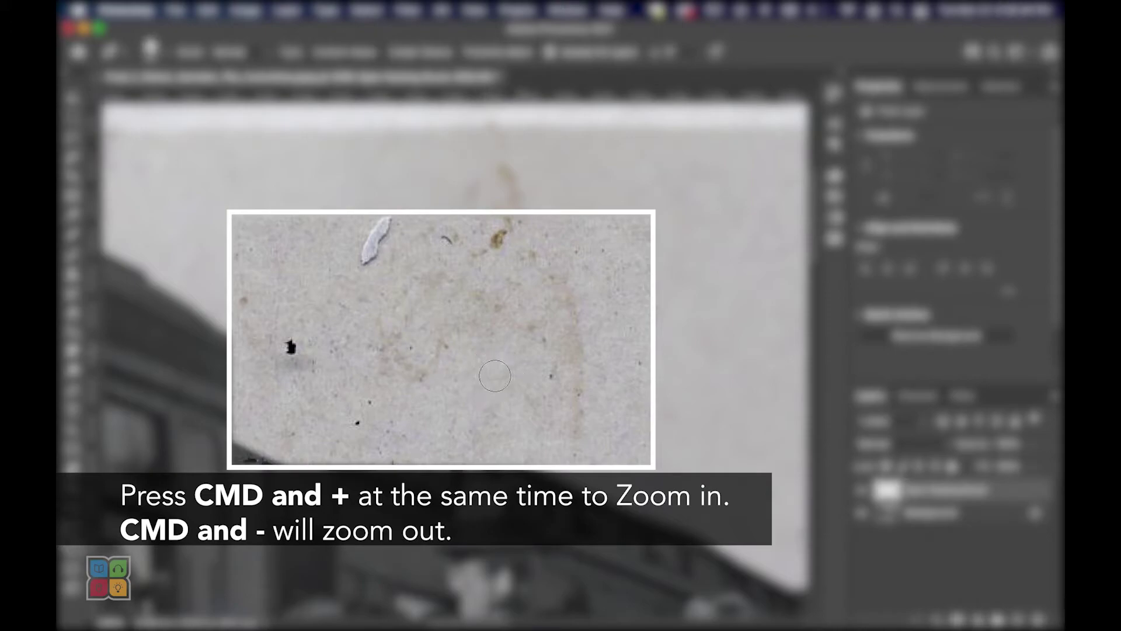
Try larger and smaller healing brush sizes over the stained sky, settling on 25 px.
key("bracketright")
key("bracketright")
key("bracketright")
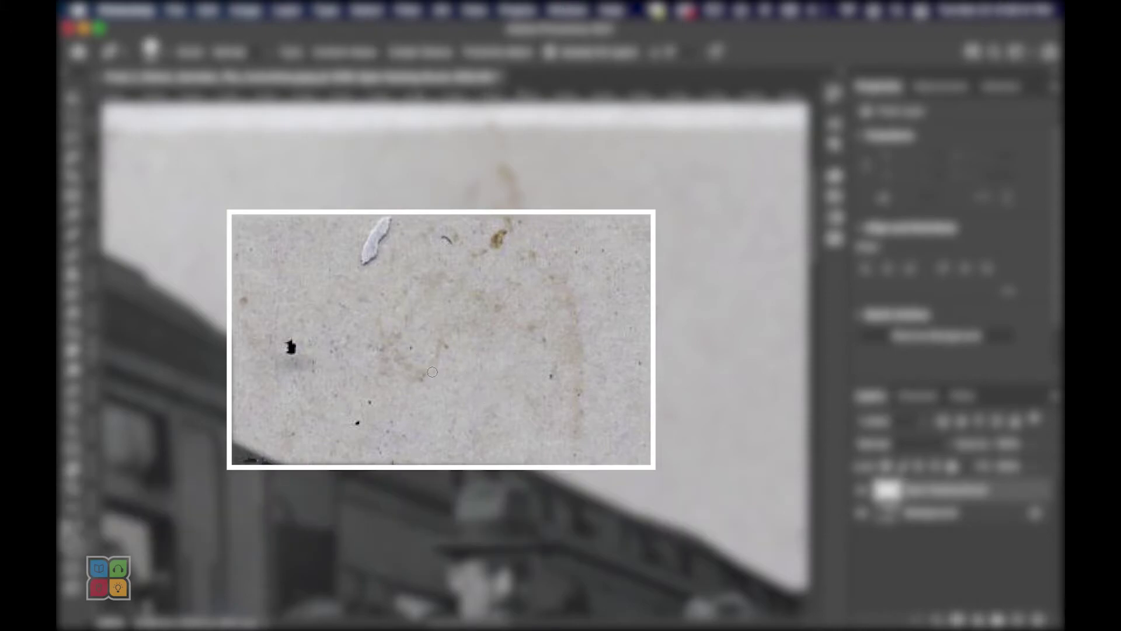
key("bracketleft")
key("bracketleft")
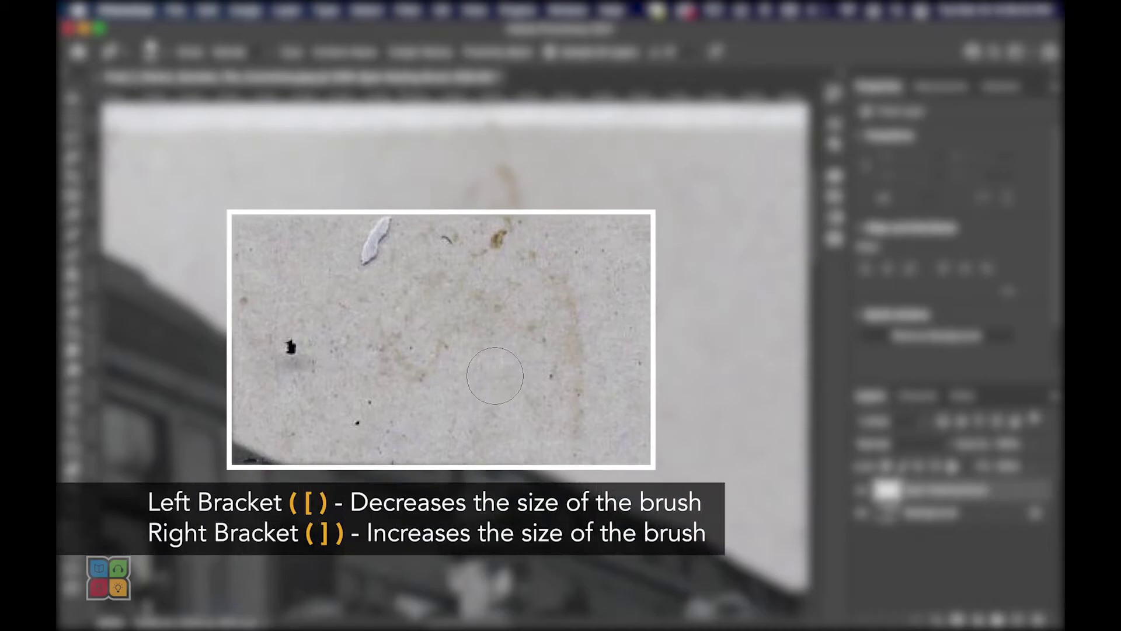
key("bracketright")
key("bracketright")
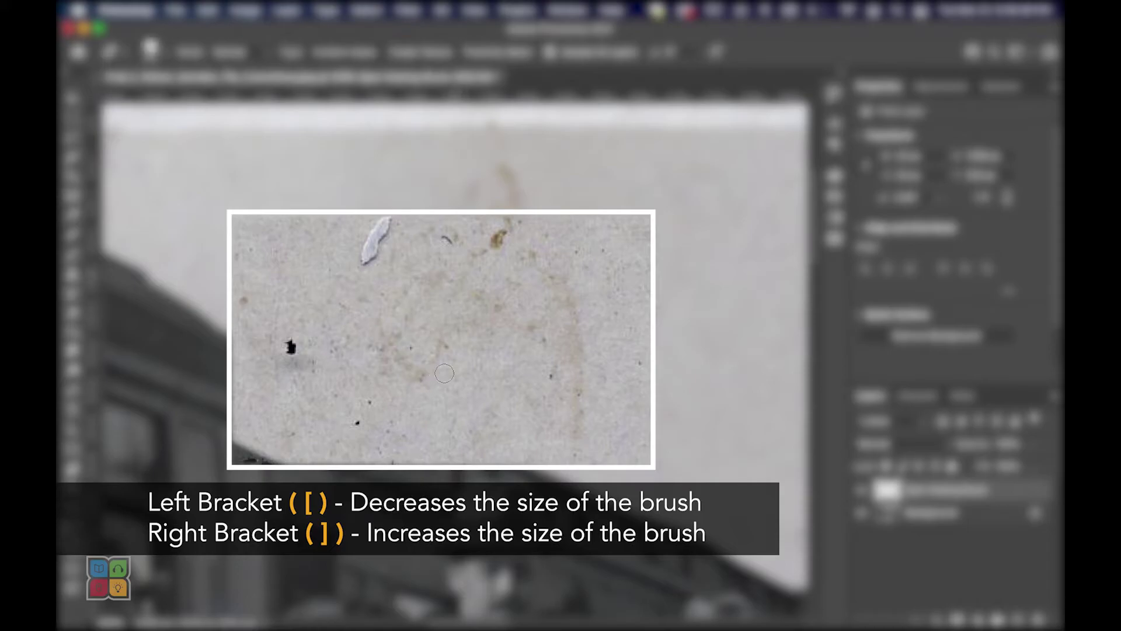
key("bracketright")
key("bracketright")
key("bracketleft")
key("bracketleft")
key("bracketright")
key("bracketright")
key("bracketright")
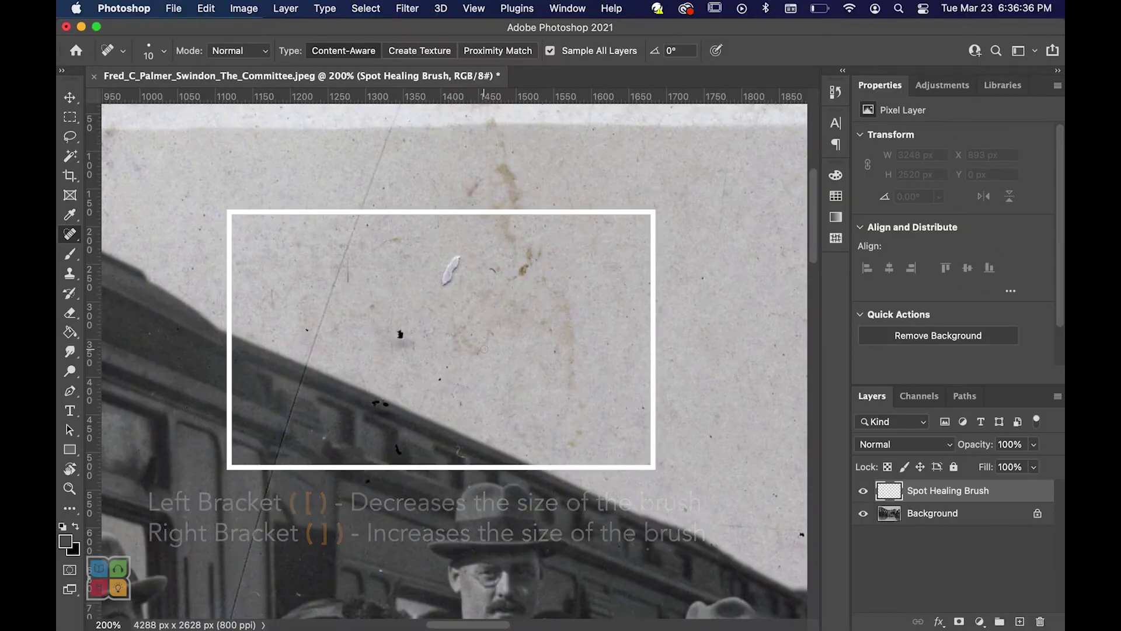
key("bracketleft")
key("bracketleft")
key("bracketleft")
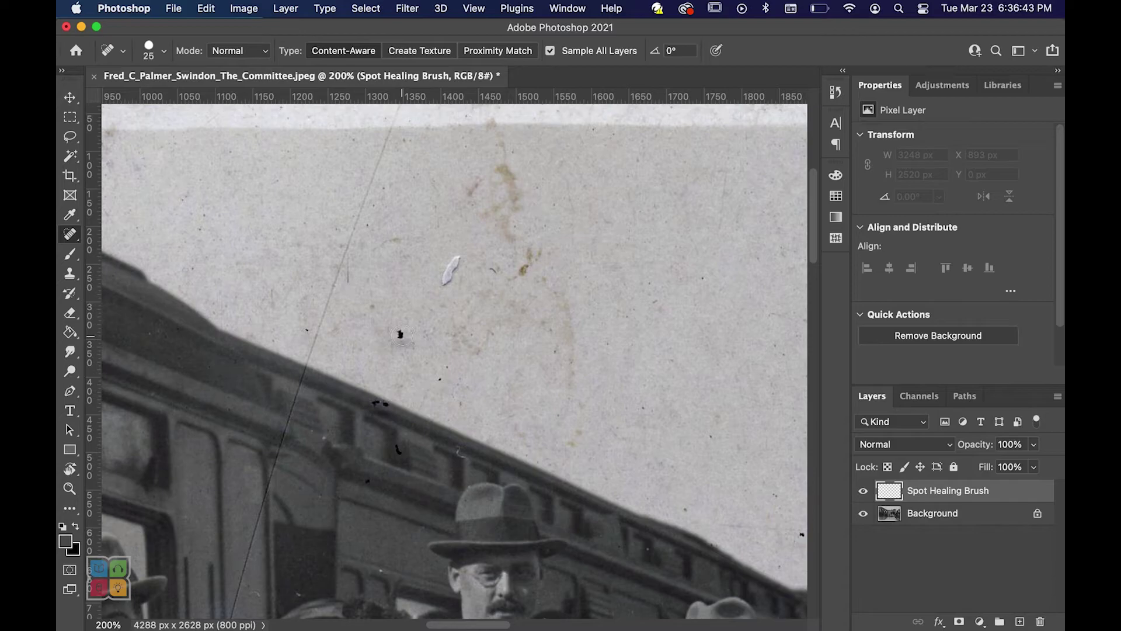
Heal the black spot, the white fleck and the small brown stain in the sky above the railway carriage, adjusting the brush size to each.
left_click(400, 335)
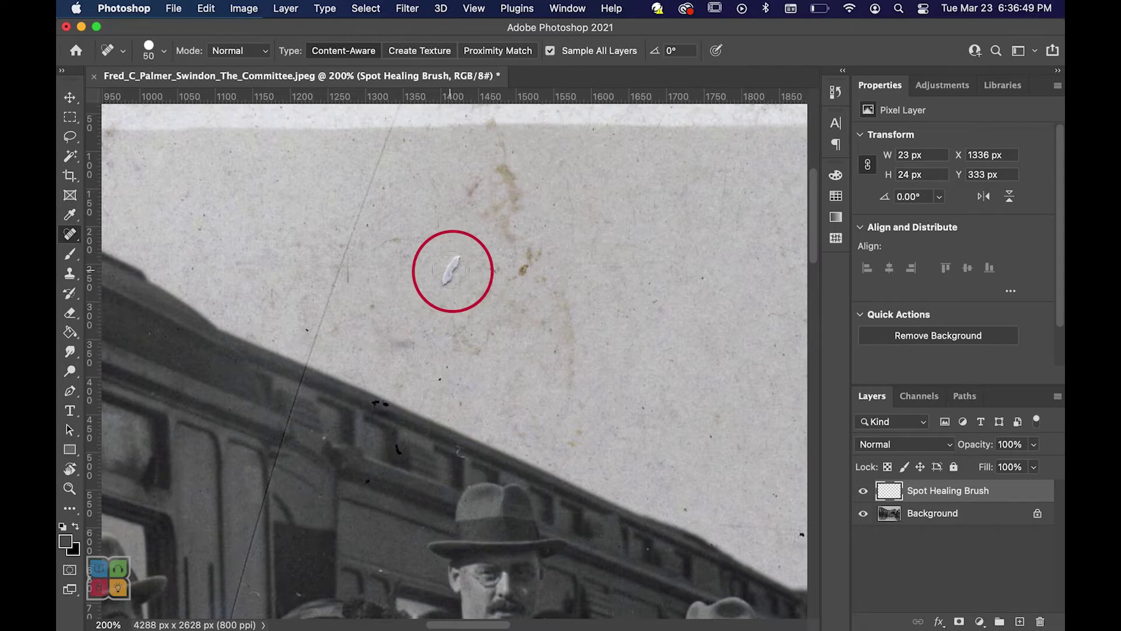
left_click(451, 271)
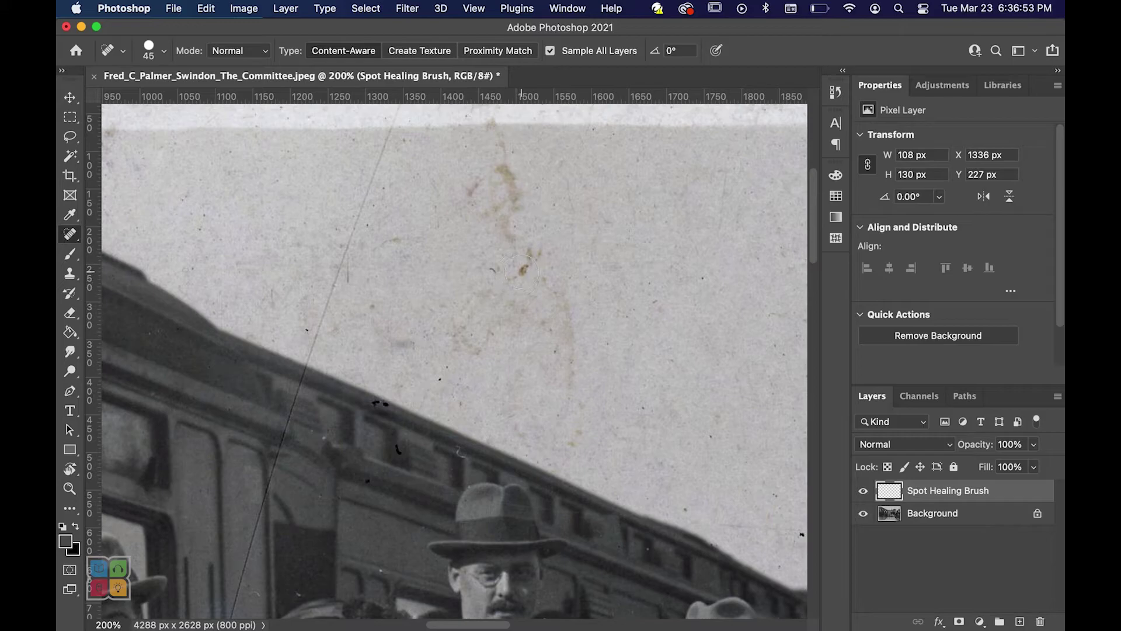
key("bracketleft")
left_click(525, 271)
left_click(412, 396)
Heal the thin vertical mark and the black specks in the sky just above the hats and rooflines with a 25 px brush.
scroll(472, 372, "right", 10)
left_click(404, 507)
left_click(584, 496)
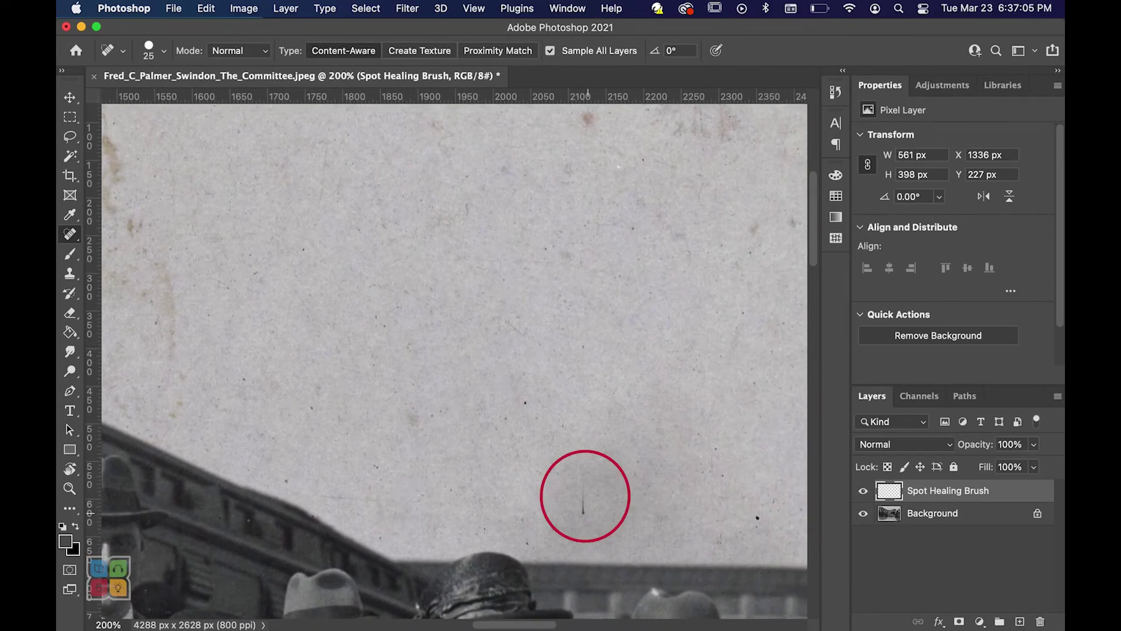
left_click(756, 519)
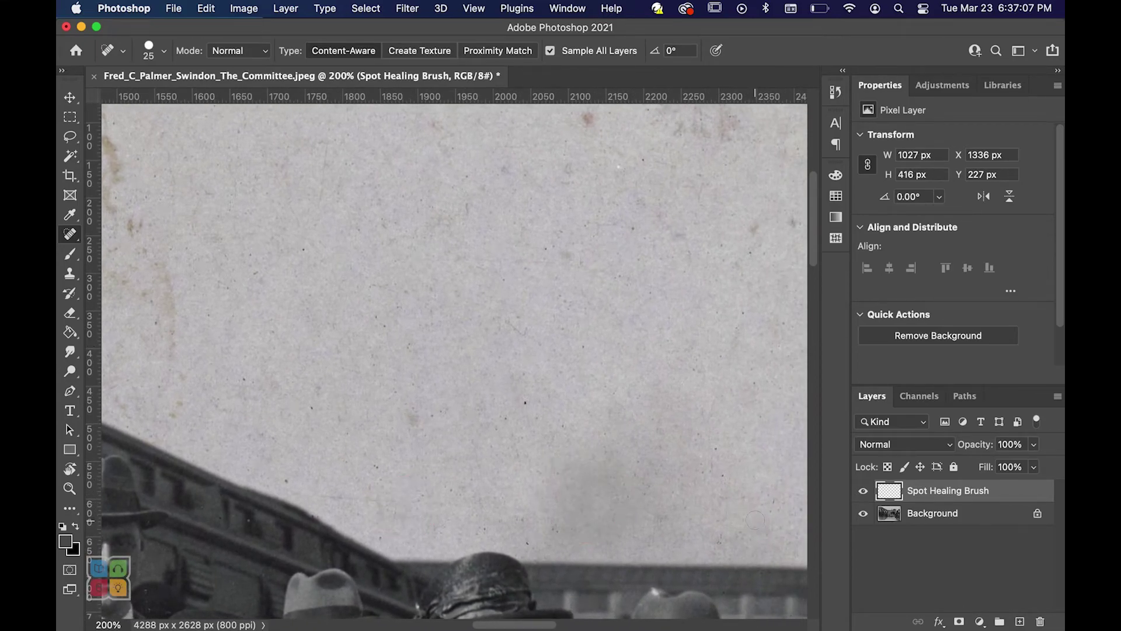
Continue healing the remaining specks and scratches across the rest of the photo on the Spot Healing Brush layer.
left_click_drag(658, 299, 485, 374)
left_click(417, 201)
left_click_drag(584, 348, 363, 201)
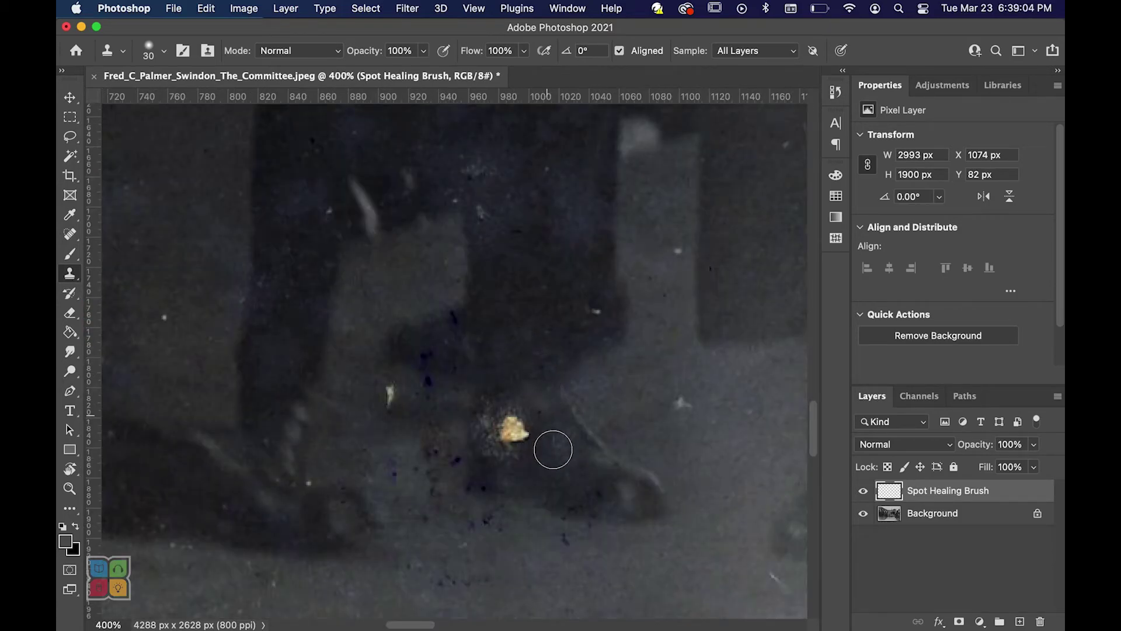
Reduce the Clone Stamp brush to 10 px and clone dark shoe texture over the yellow spot beside the shoe.
key("bracketleft")
key("bracketleft")
key("bracketright")
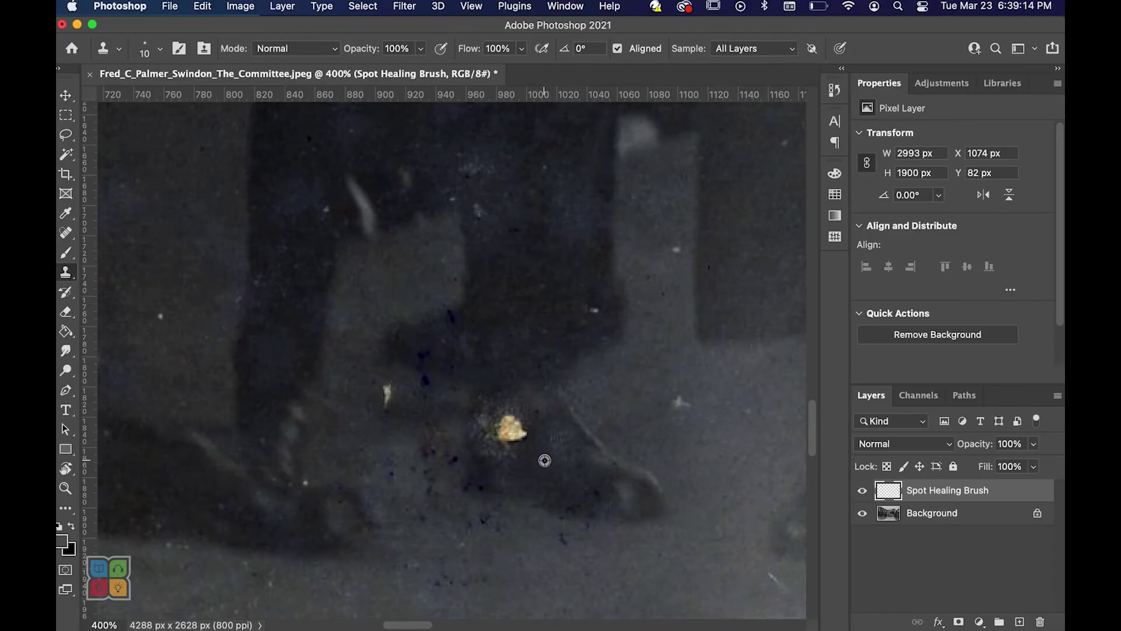
mouse_move(529, 442)
left_mouse_down()
mouse_move(520, 433)
mouse_move(514, 456)
mouse_move(496, 454)
mouse_move(518, 432)
left_mouse_up()
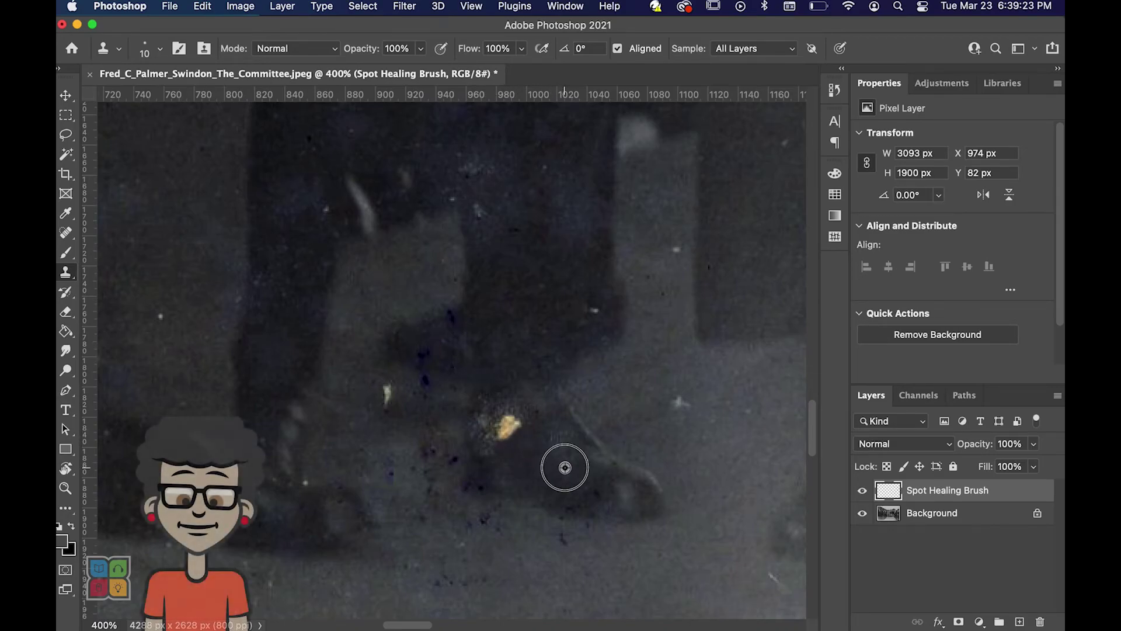
left_click_drag(506, 427, 505, 433)
Resample dark areas above and below the yellow spot and clone them over its remaining edges and speckles.
left_click(505, 349, "alt")
mouse_move(496, 379)
left_mouse_down()
mouse_move(487, 400)
mouse_move(508, 395)
mouse_move(509, 407)
mouse_move(523, 388)
mouse_move(517, 397)
left_mouse_up()
left_click(480, 467, "alt")
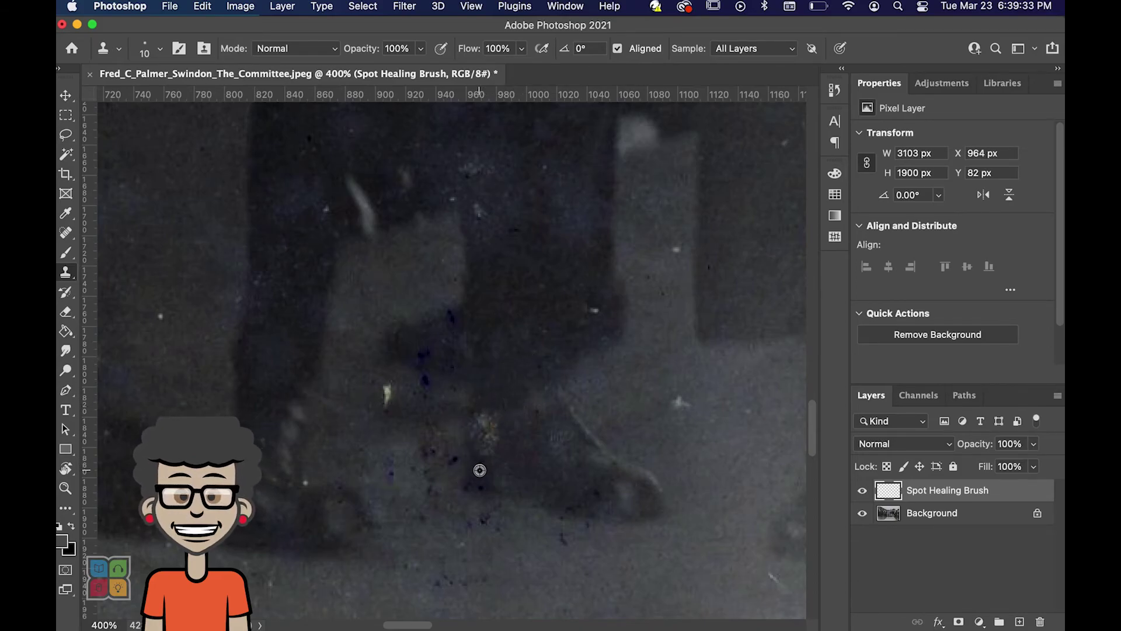
mouse_move(490, 453)
left_mouse_down()
mouse_move(480, 438)
mouse_move(491, 433)
left_mouse_up()
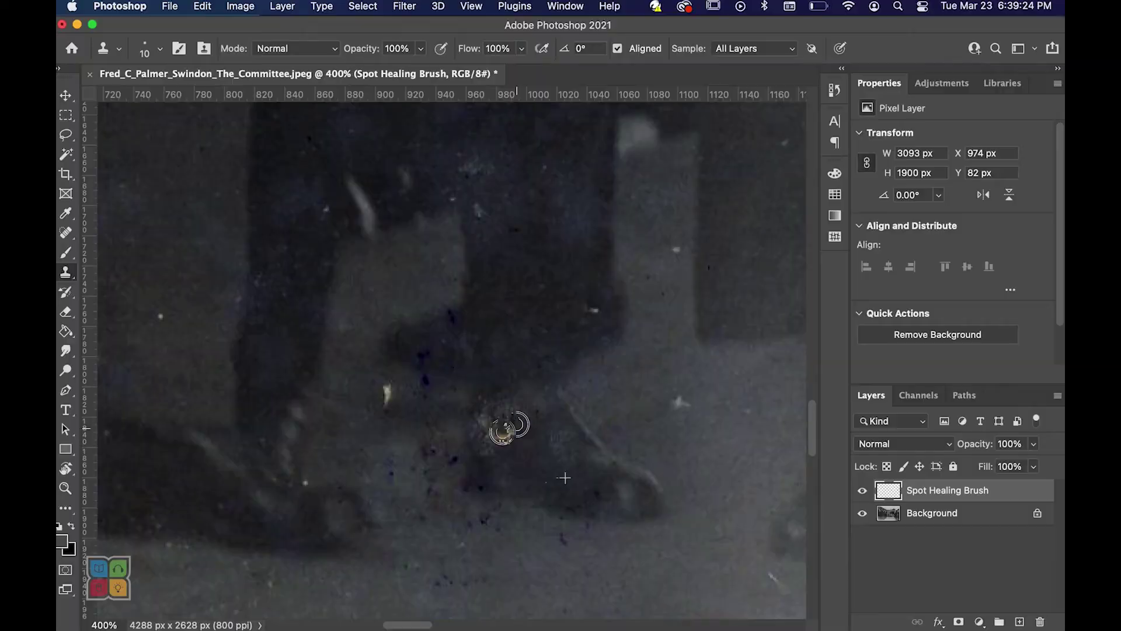
left_click(508, 373, "alt")
mouse_move(498, 370)
left_mouse_down()
mouse_move(488, 399)
mouse_move(508, 396)
mouse_move(507, 407)
mouse_move(524, 387)
left_mouse_up()
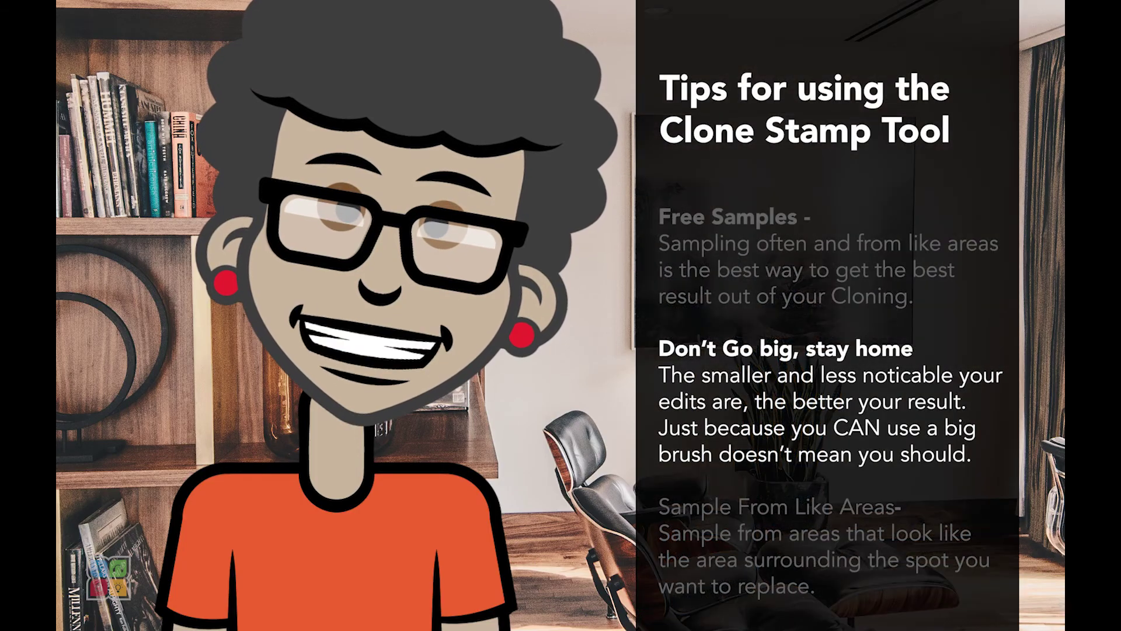